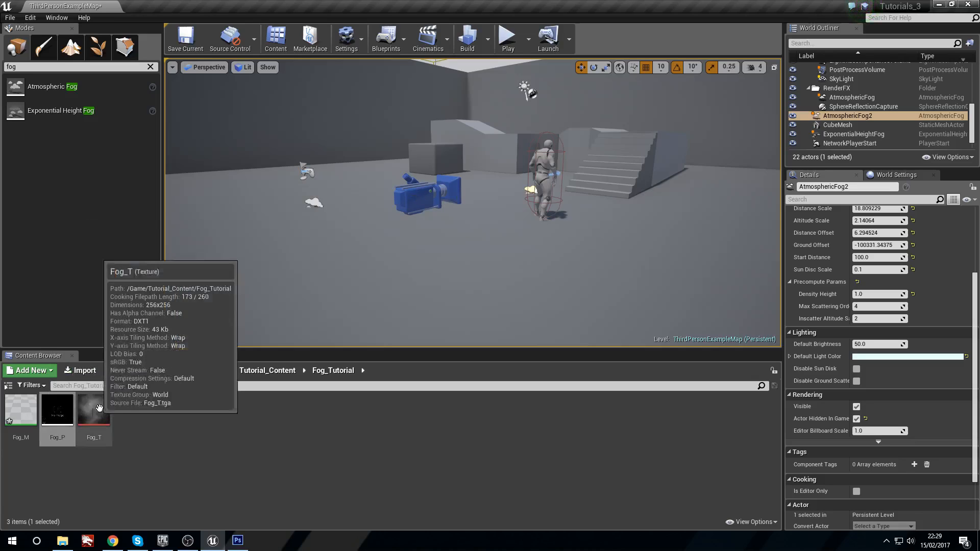
# Step: Open the Fog_M material, examine its node graph from the rotated texture to the Opacity input, and close the material
pyautogui.doubleClick(19, 413)
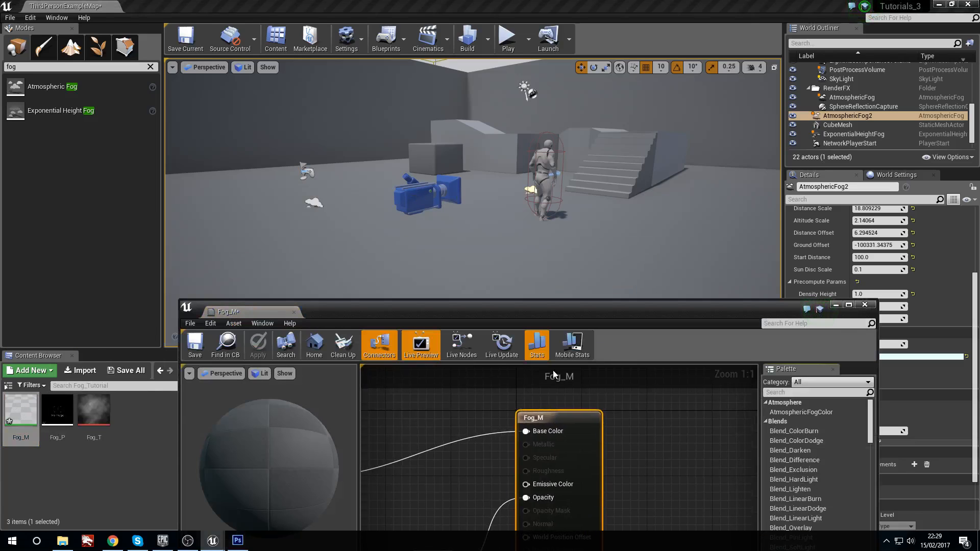
pyautogui.doubleClick(583, 312)
pyautogui.moveTo(354, 232); pyautogui.dragTo(603, 278, button='right')
pyautogui.scroll(-1, 438, 249)
pyautogui.moveTo(437, 249); pyautogui.dragTo(574, 271, button='right')
pyautogui.moveTo(412, 341); pyautogui.dragTo(418, 372, button='right')
pyautogui.click(457, 250)
pyautogui.moveTo(560, 258); pyautogui.dragTo(551, 237, button='right')
pyautogui.click(768, 235)
pyautogui.moveTo(769, 235); pyautogui.dragTo(751, 233, button='right')
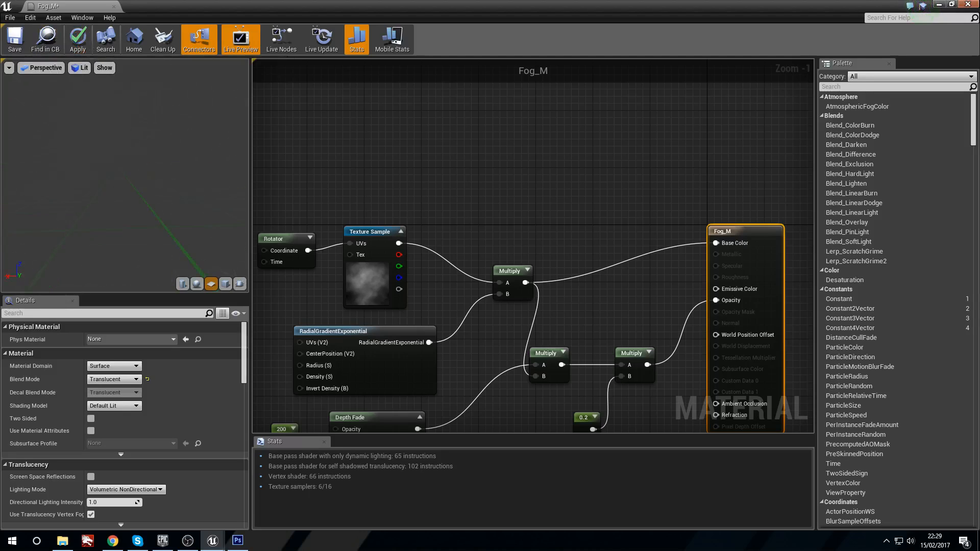
pyautogui.click(114, 6)
pyautogui.click(563, 303)
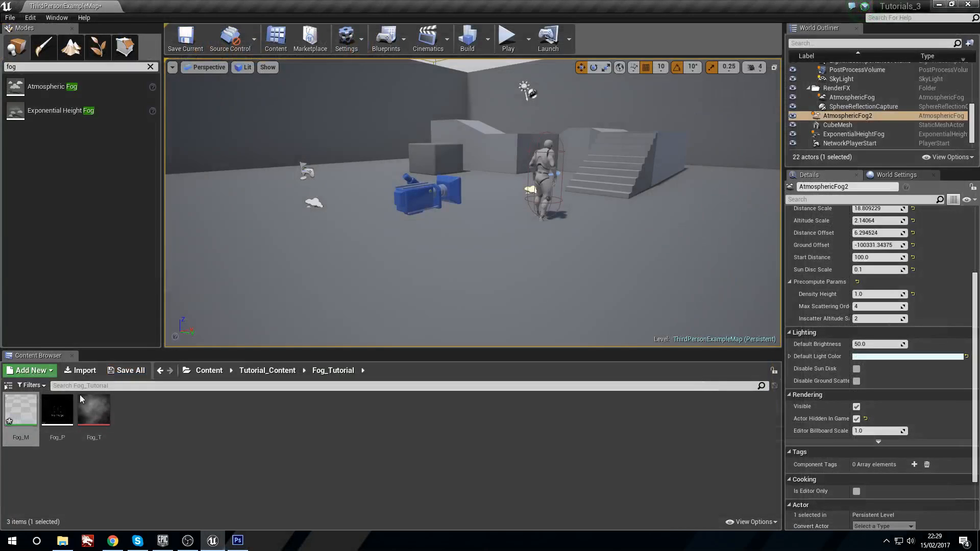
# Step: Place the Fog_P particle system in the level beside the blue camera and play-test the level
pyautogui.moveTo(58, 411); pyautogui.dragTo(412, 210)
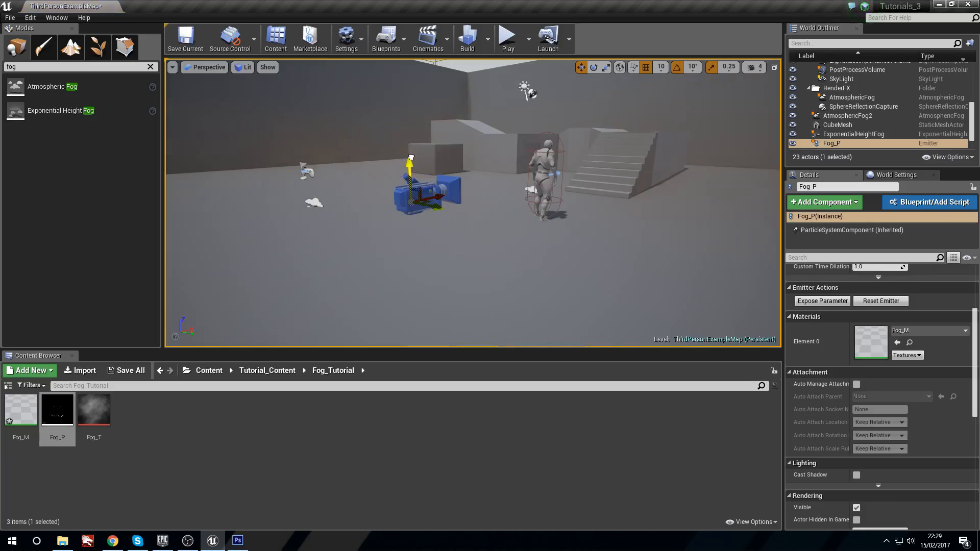
pyautogui.click(508, 38)
pyautogui.press('w')
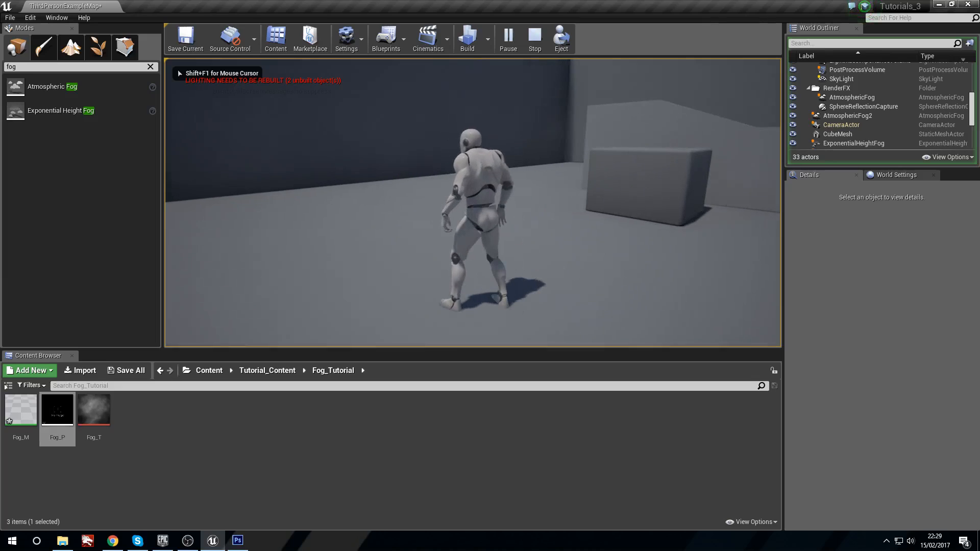
pyautogui.press('w')
pyautogui.press('w')
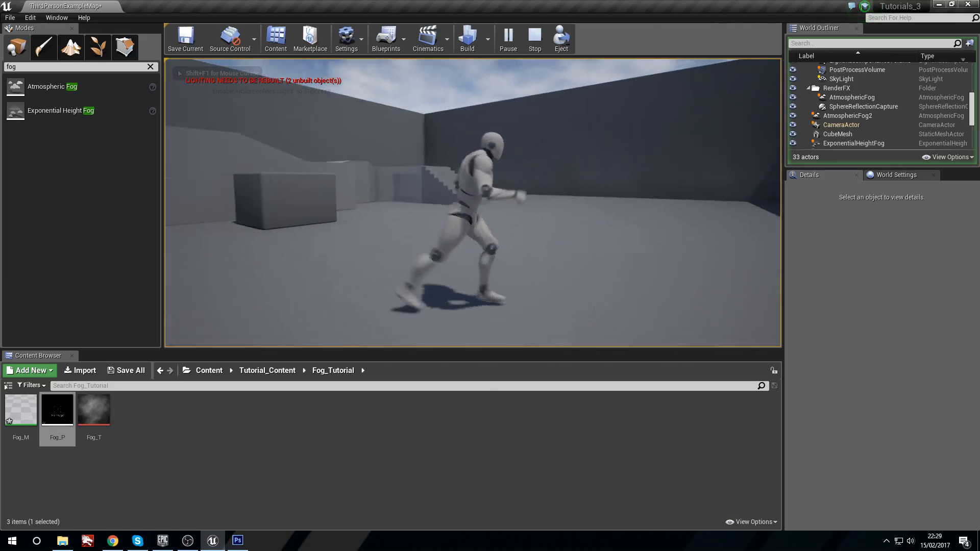
pyautogui.press('w')
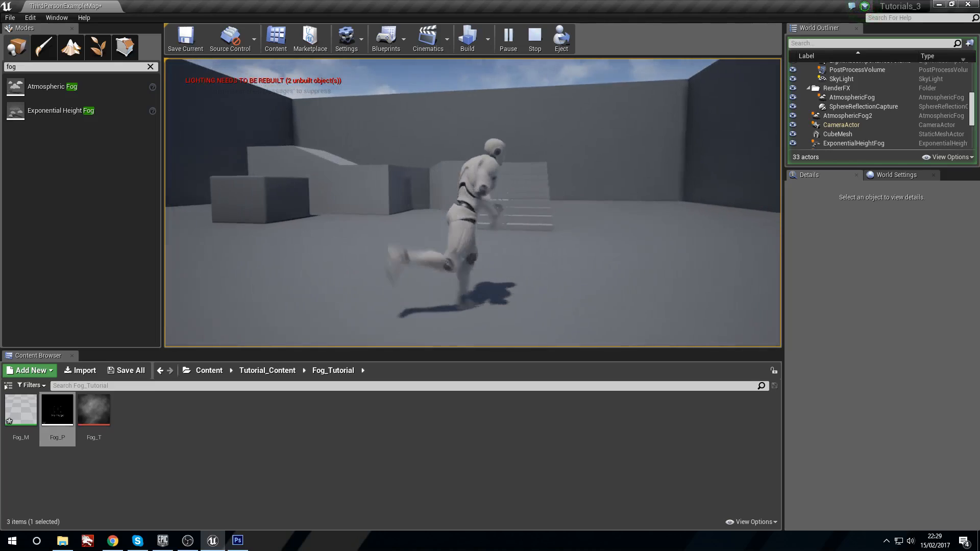
pyautogui.press('Escape')
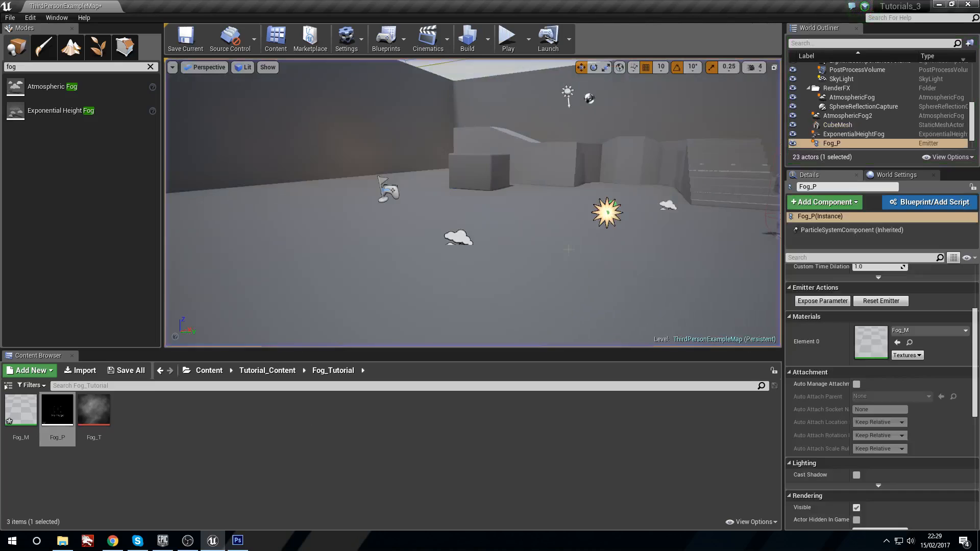
# Step: Set the Fog_P emitter's Spawn burst count to 400 and save the particle system
pyautogui.doubleClick(57, 411)
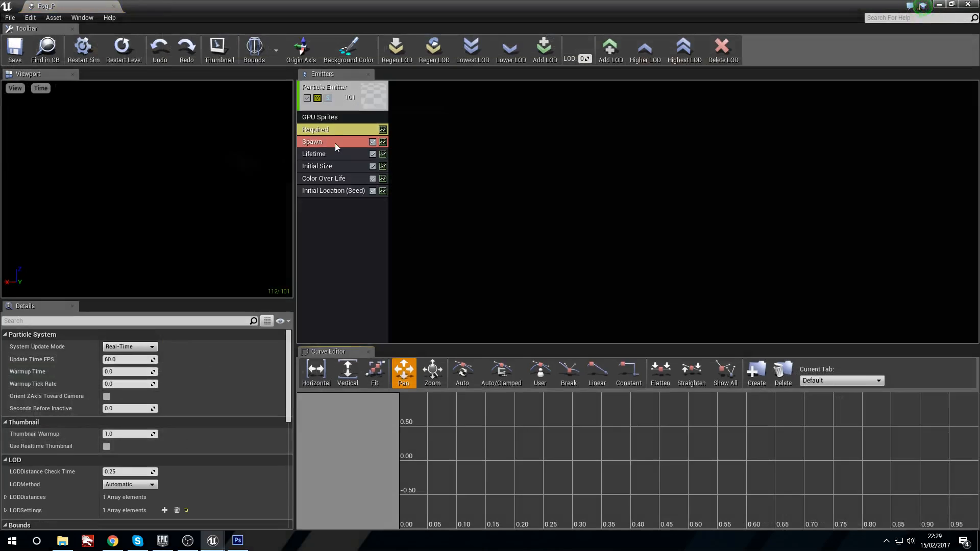
pyautogui.click(329, 132)
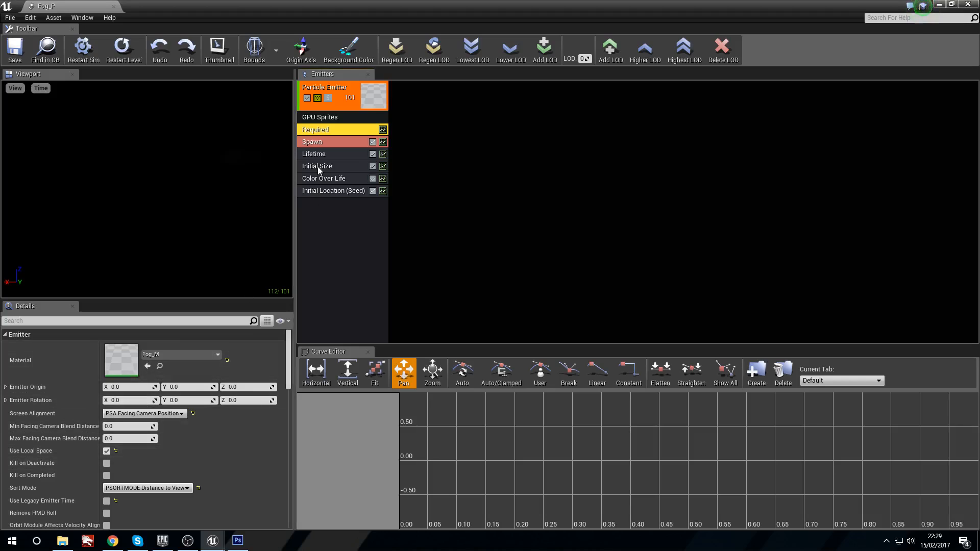
pyautogui.scroll(-10, 126, 439)
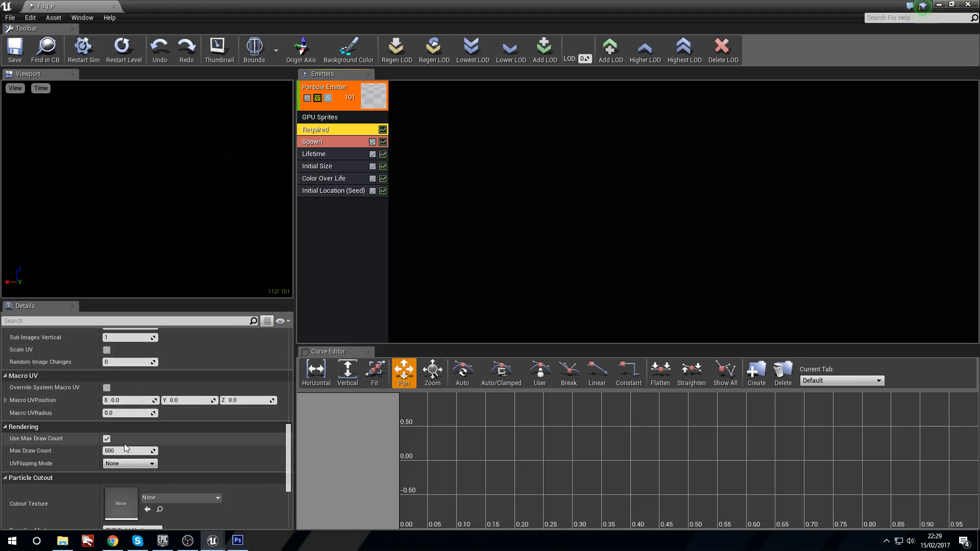
pyautogui.scroll(10, 124, 443)
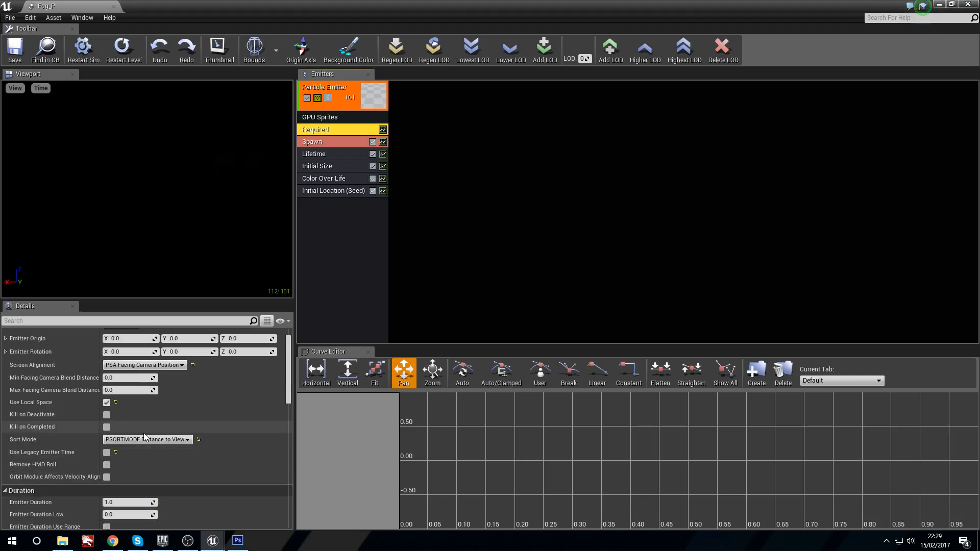
pyautogui.click(312, 141)
pyautogui.scroll(-4, 117, 449)
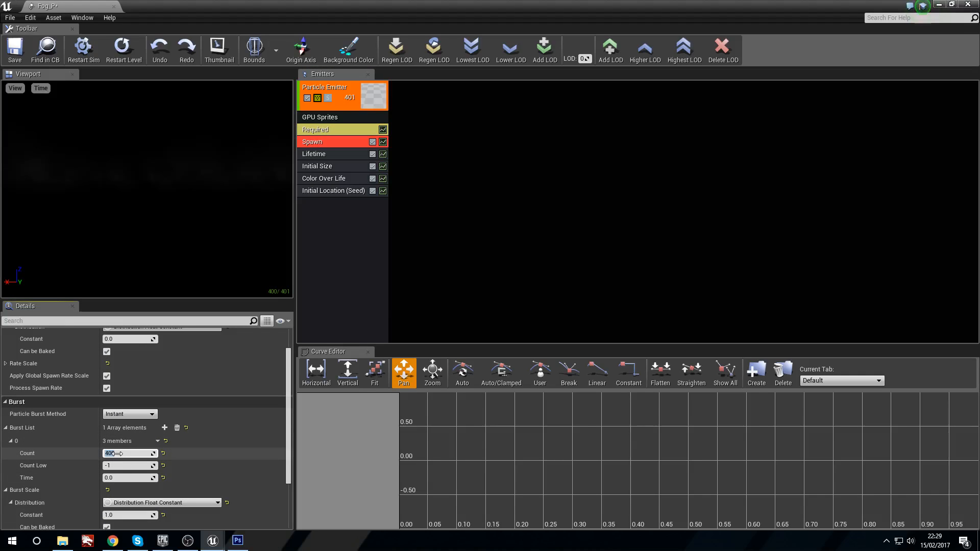
pyautogui.click(15, 47)
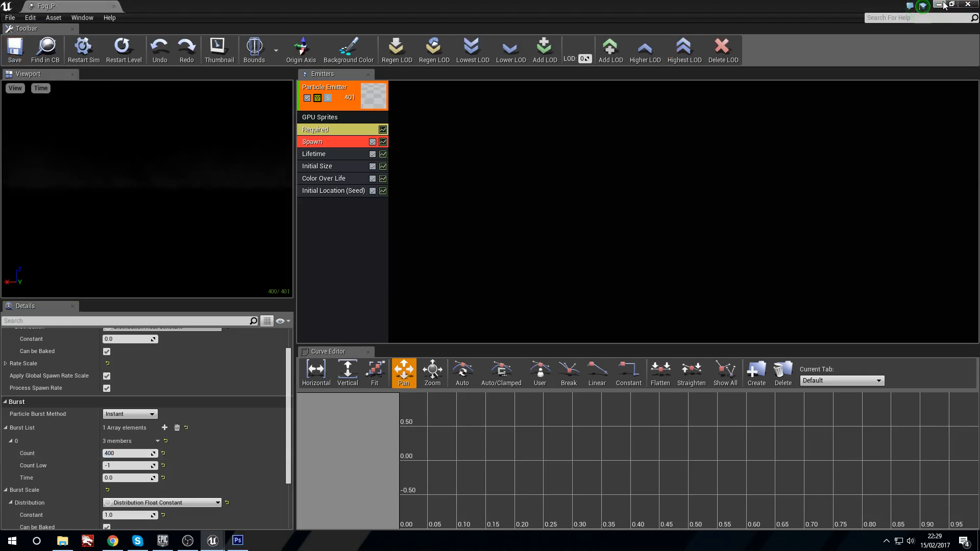
pyautogui.click(944, 5)
# Step: Play-test the level with the denser particle fog and stop the session
pyautogui.click(508, 40)
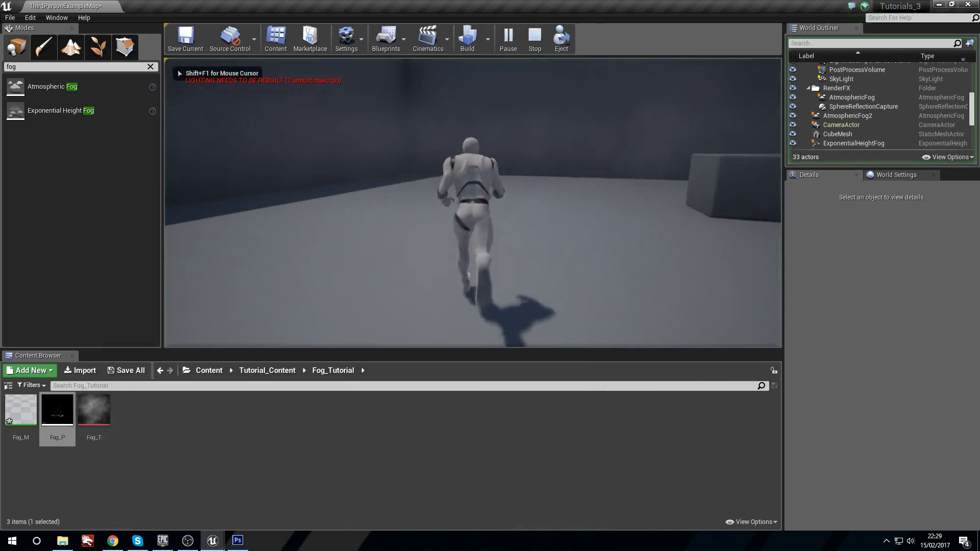
pyautogui.press('w')
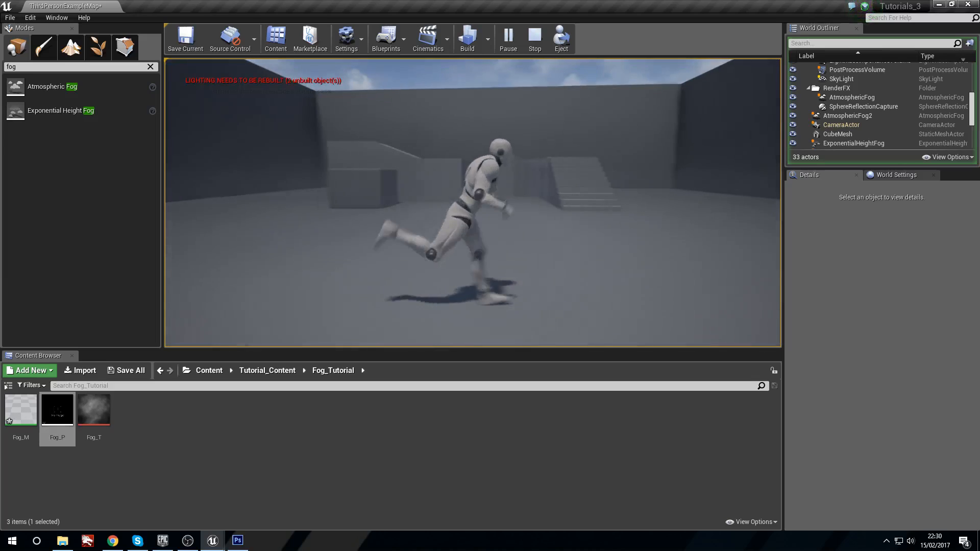
pyautogui.press('Escape')
# Step: Inspect the rendering cost of the 400-particle fog around the level in Shader Complexity view mode and return to Lit
pyautogui.moveTo(474, 202); pyautogui.dragTo(561, 203, button='right')
pyautogui.click(244, 67)
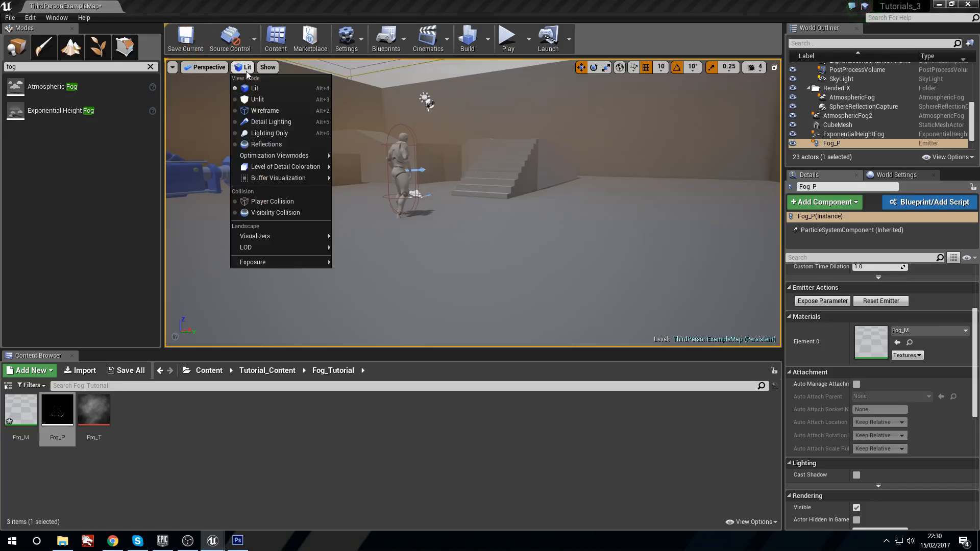
pyautogui.moveTo(296, 161)
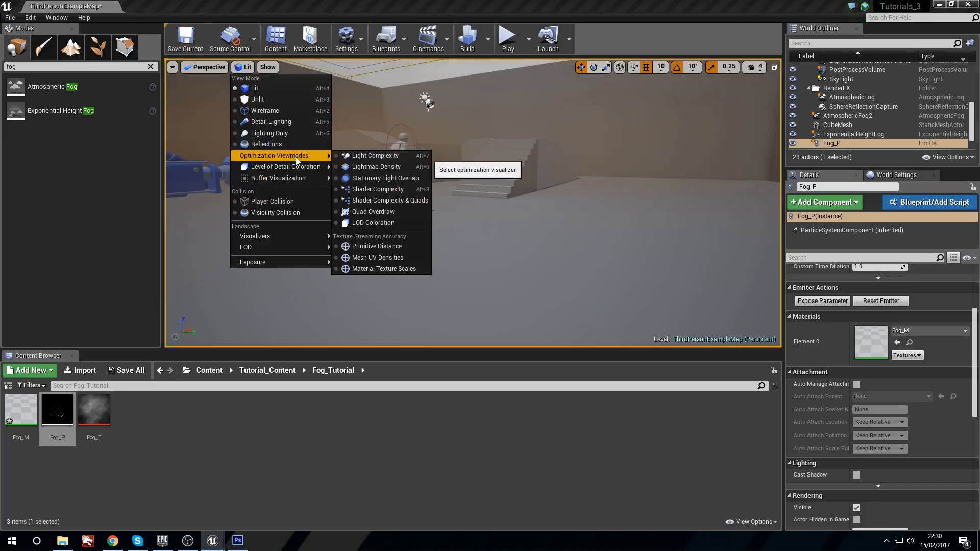
pyautogui.click(403, 189)
pyautogui.moveTo(430, 208); pyautogui.dragTo(473, 240, button='right')
pyautogui.moveTo(473, 203)
pyautogui.mouseDown(button='right')
pyautogui.moveTo(473, 215)
pyautogui.moveTo(473, 192)
pyautogui.mouseUp(button='right')
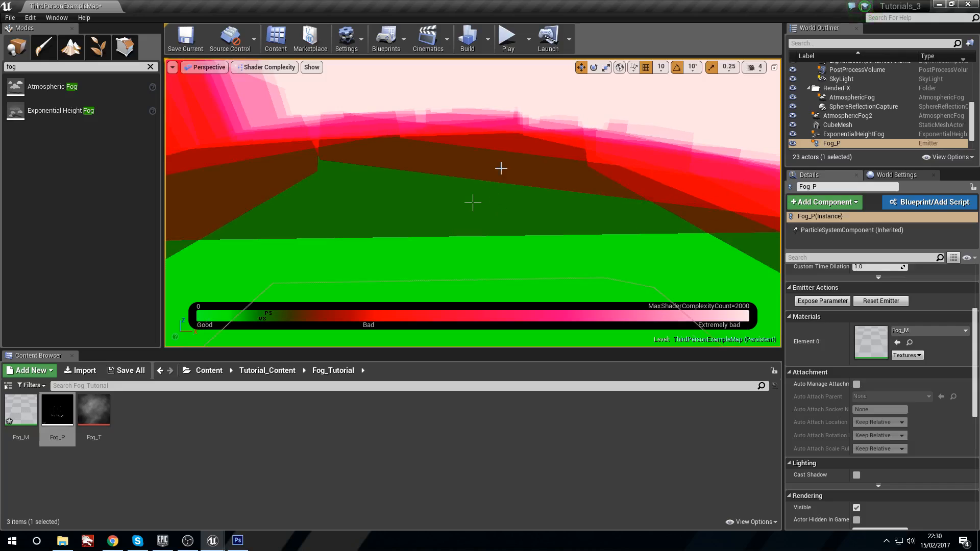
pyautogui.moveTo(284, 183); pyautogui.dragTo(306, 140, button='right')
pyautogui.moveTo(473, 203); pyautogui.dragTo(383, 186, button='right')
pyautogui.press('w')
pyautogui.press('s')
pyautogui.press('w')
pyautogui.press('s')
pyautogui.click(269, 68)
pyautogui.click(279, 90)
pyautogui.press('w')
# Step: Set the Fog_P emitter's Spawn burst count to 100, save it, and briefly play-test the level
pyautogui.doubleClick(54, 415)
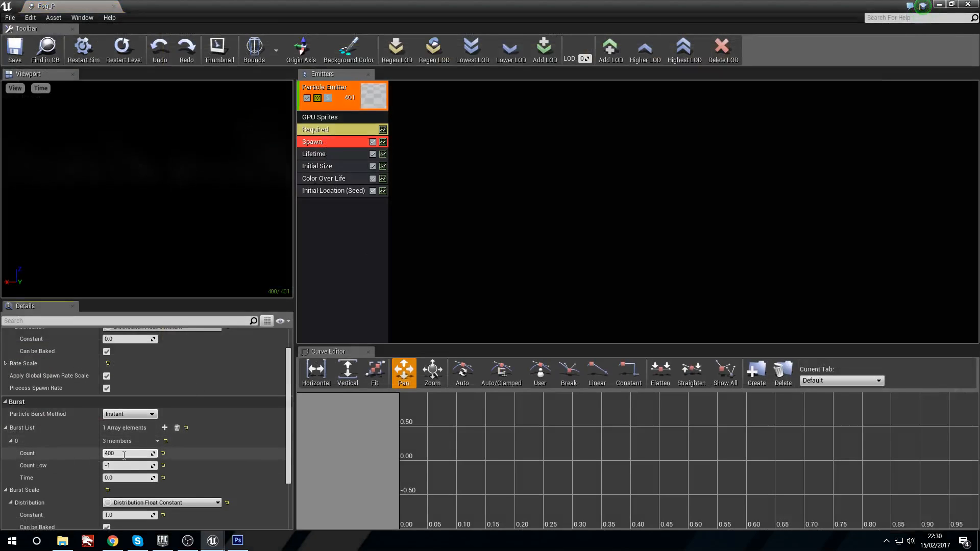
pyautogui.press('Return')
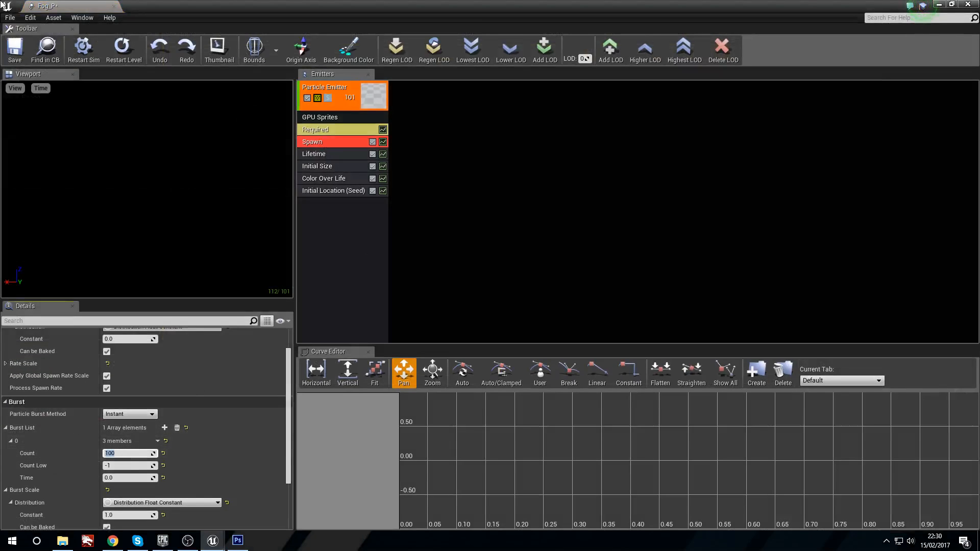
pyautogui.click(14, 50)
pyautogui.click(939, 4)
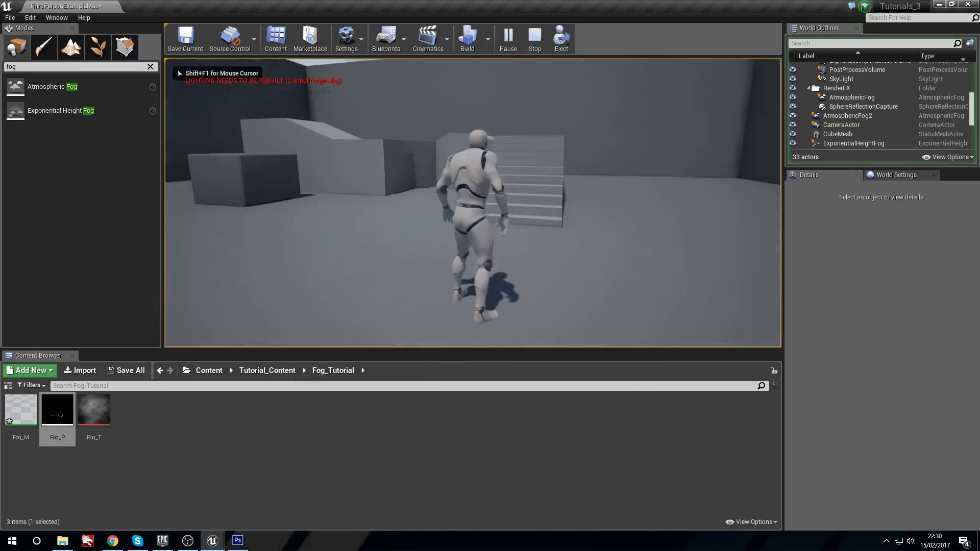
pyautogui.press('Escape')
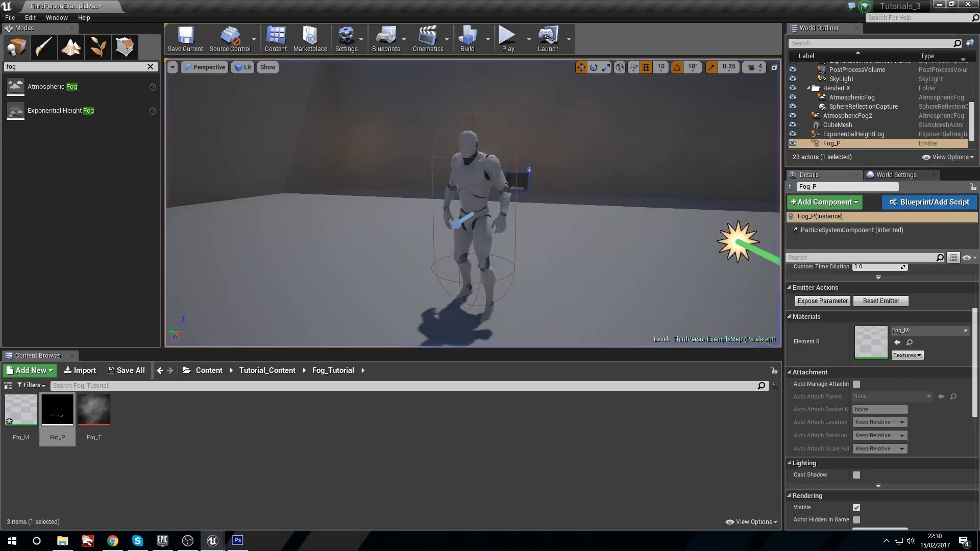
# Step: Examine the reduced 100-particle fog in Shader Complexity view mode from several angles and switch back to Lit
pyautogui.click(244, 67)
pyautogui.moveTo(306, 156)
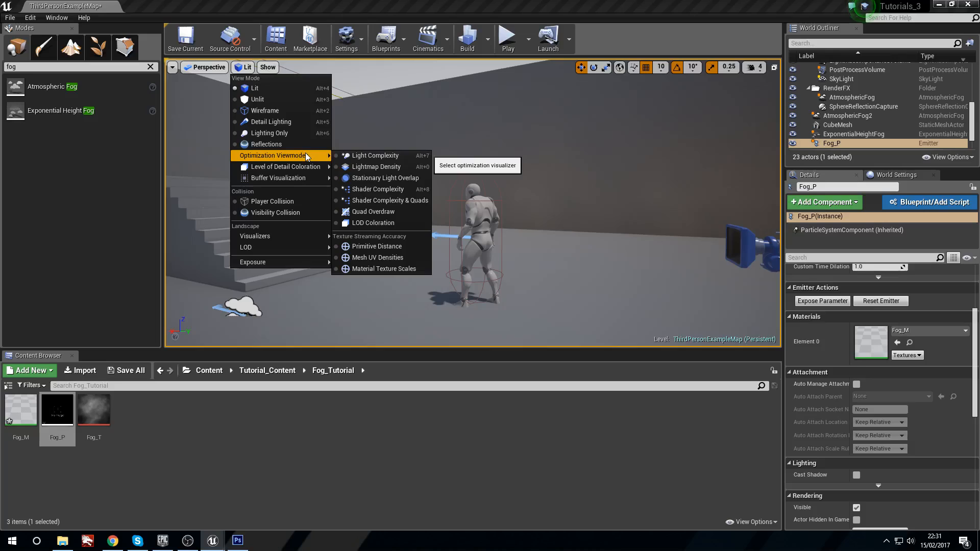
pyautogui.click(405, 190)
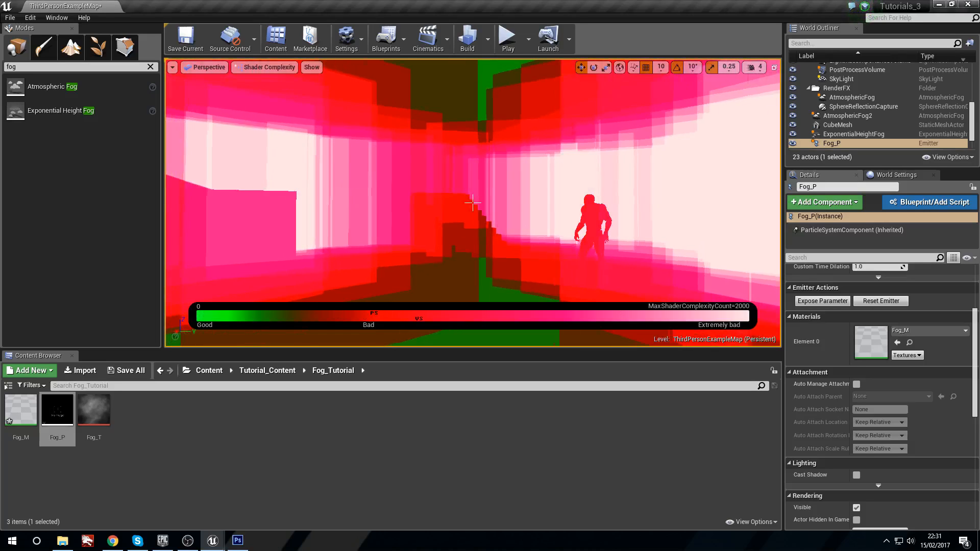
pyautogui.moveTo(473, 203); pyautogui.dragTo(473, 203, button='right')
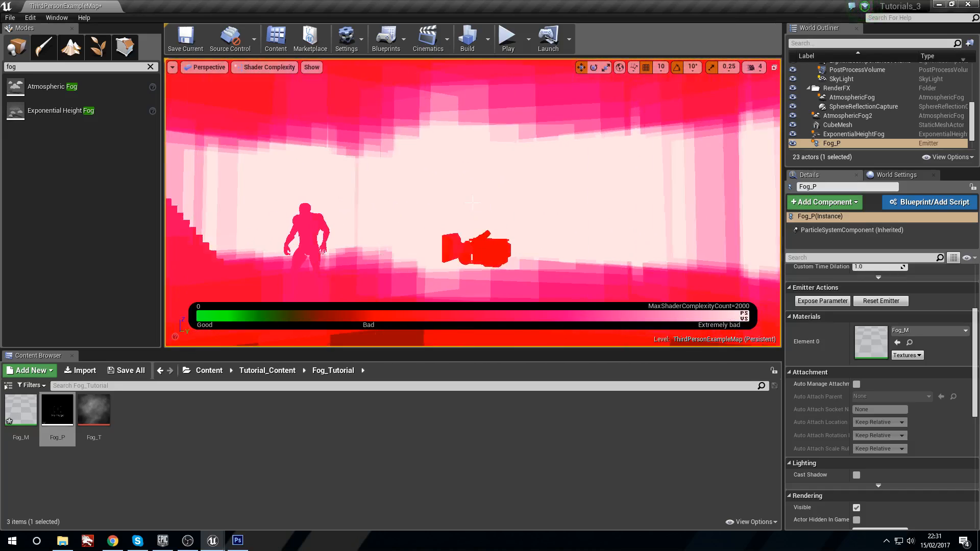
pyautogui.moveTo(472, 203)
pyautogui.mouseDown(button='right')
pyautogui.moveTo(521, 202)
pyautogui.moveTo(473, 202)
pyautogui.mouseUp(button='right')
pyautogui.click(264, 67)
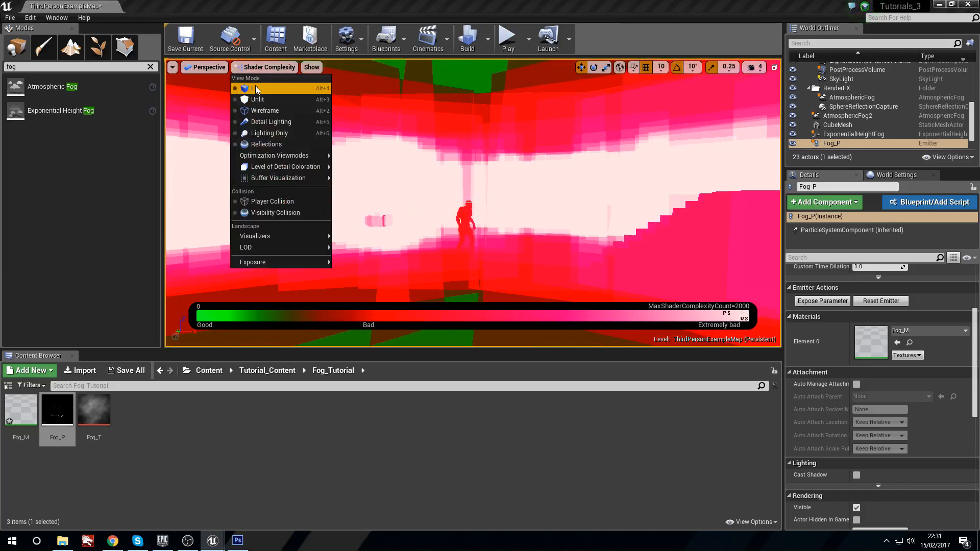
pyautogui.click(257, 90)
# Step: Delete the Fog_P emitter from the level
pyautogui.moveTo(315, 246); pyautogui.dragTo(315, 246, button='right')
pyautogui.press('Delete')
# Step: Turn off Actor Hidden In Game for the ExponentialHeightFog and AtmosphericFog2 actors
pyautogui.moveTo(362, 282); pyautogui.dragTo(362, 281, button='right')
pyautogui.click(363, 281)
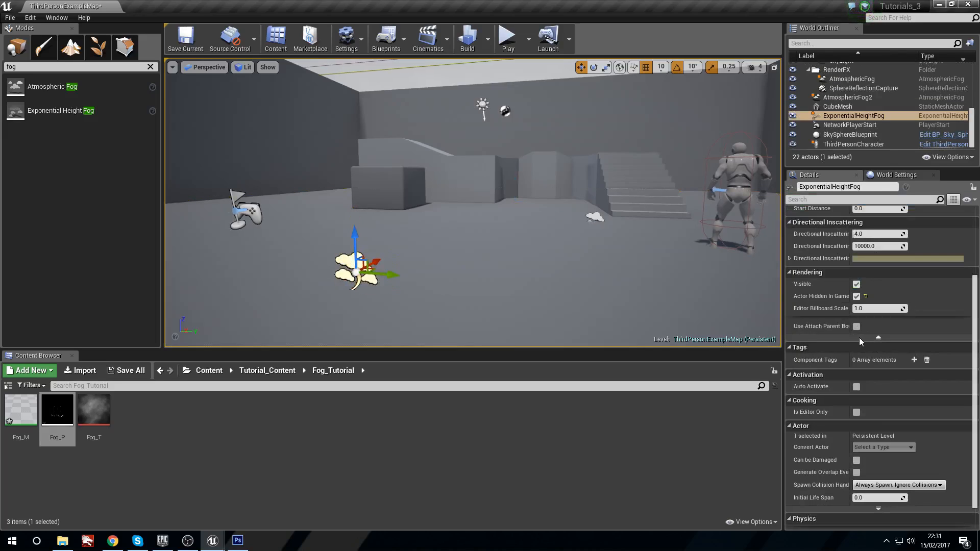
pyautogui.scroll(3, 860, 357)
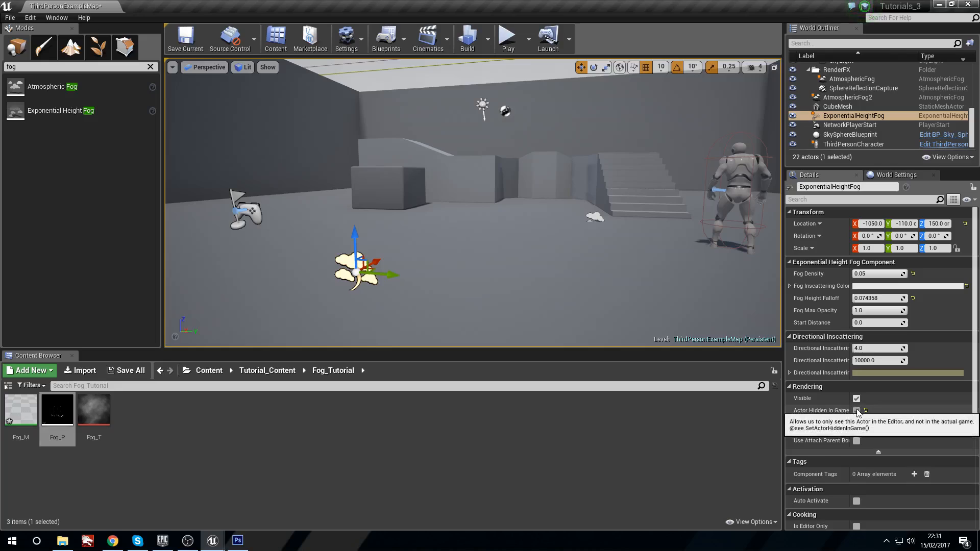
pyautogui.click(856, 410)
pyautogui.click(595, 217)
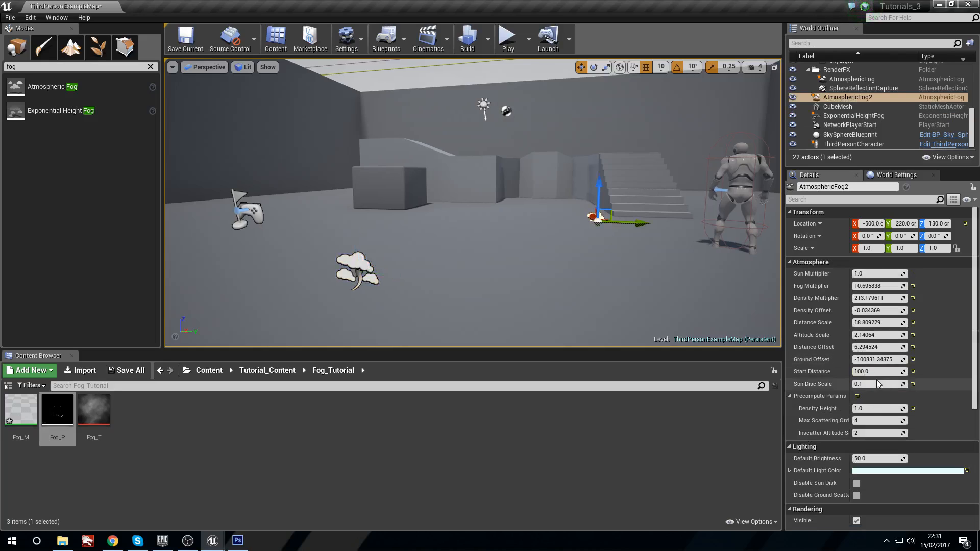
pyautogui.scroll(-5, 868, 378)
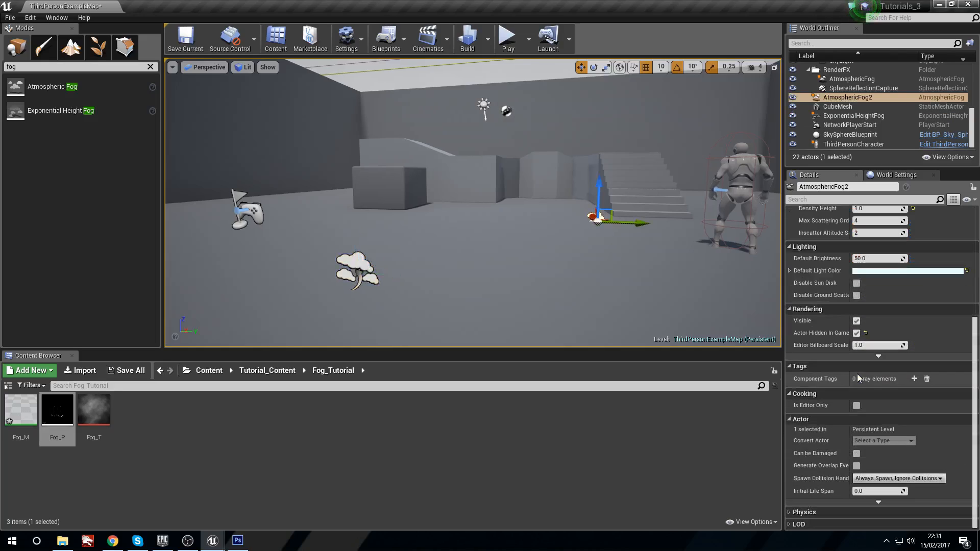
pyautogui.click(856, 333)
# Step: Play-test the level, running the character around the floor, stairs and platforms to examine the combined exponential and atmospheric fog
pyautogui.click(506, 38)
pyautogui.click(564, 180)
pyautogui.press('w')
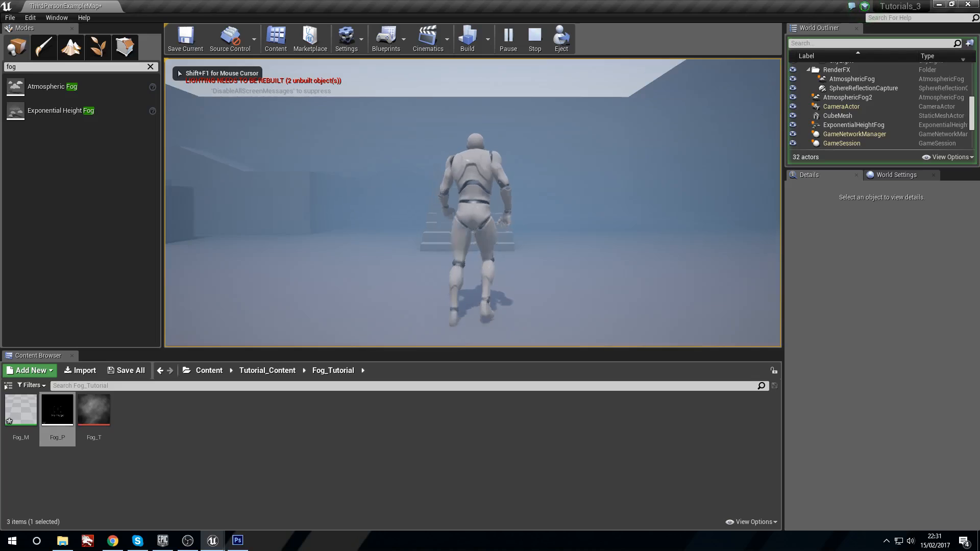
pyautogui.press('w')
pyautogui.press('d')
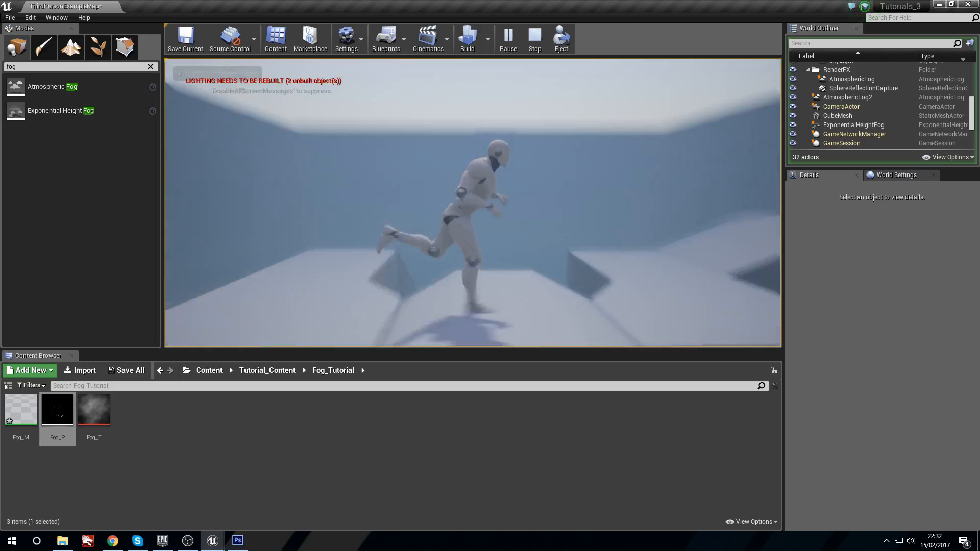
pyautogui.press('w')
pyautogui.press('d')
pyautogui.press('w')
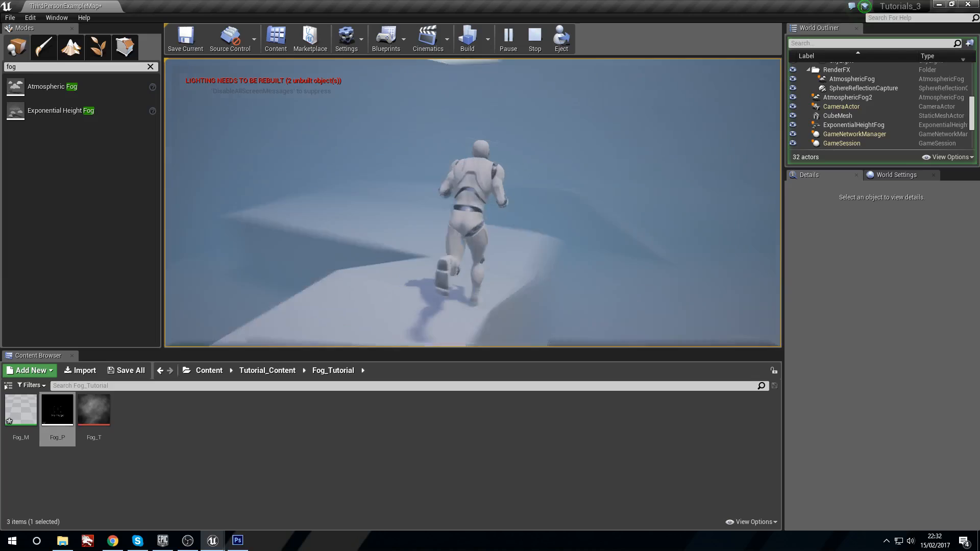
pyautogui.press('w')
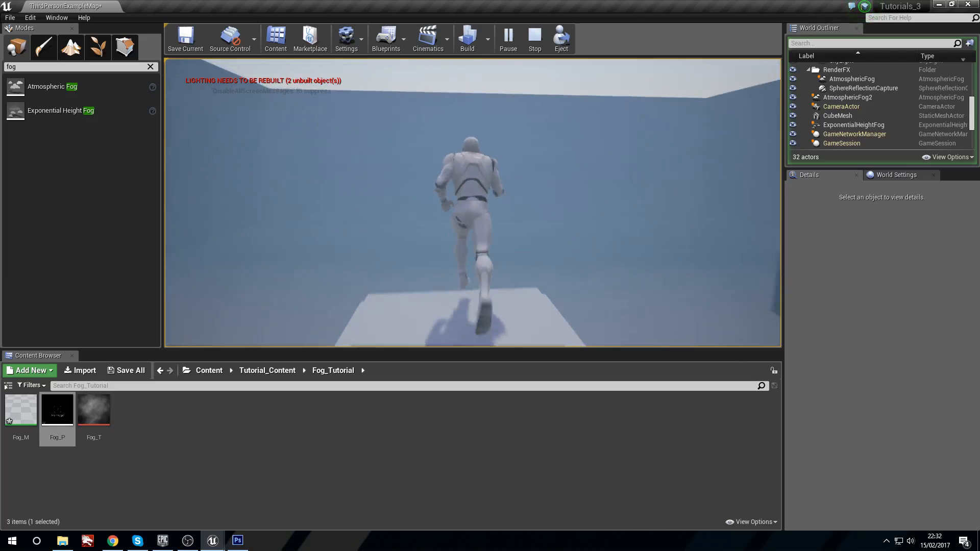
pyautogui.press('space')
pyautogui.press('a')
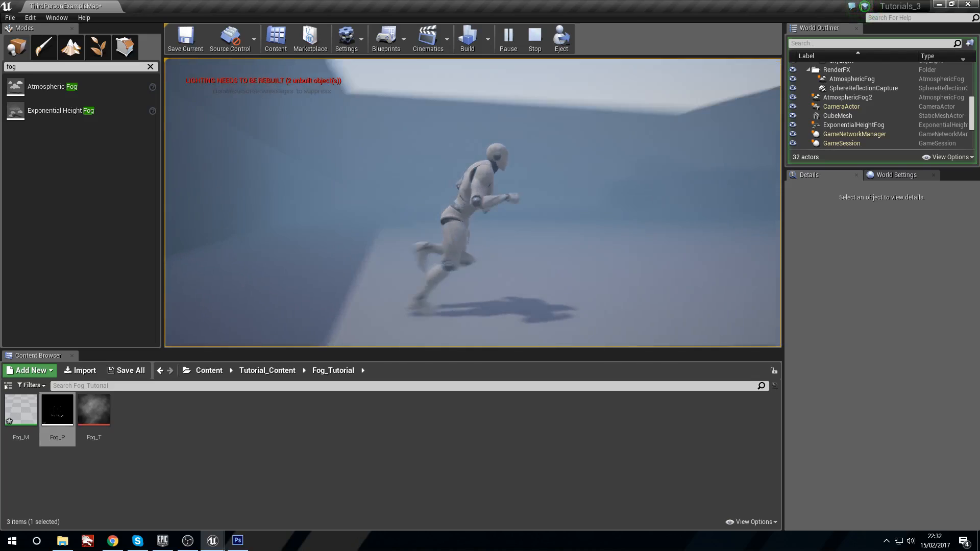
pyautogui.press('w')
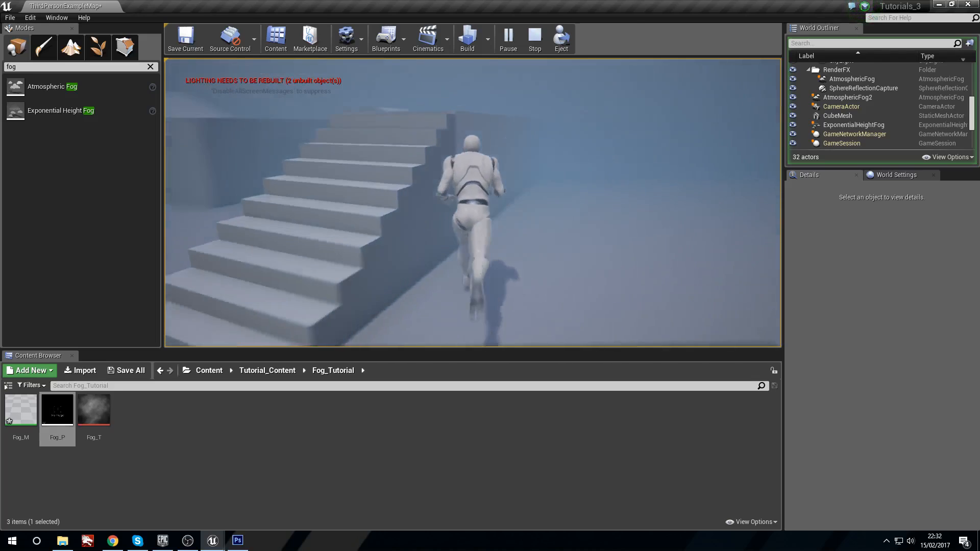
pyautogui.press('d')
pyautogui.press('a')
pyautogui.press('s')
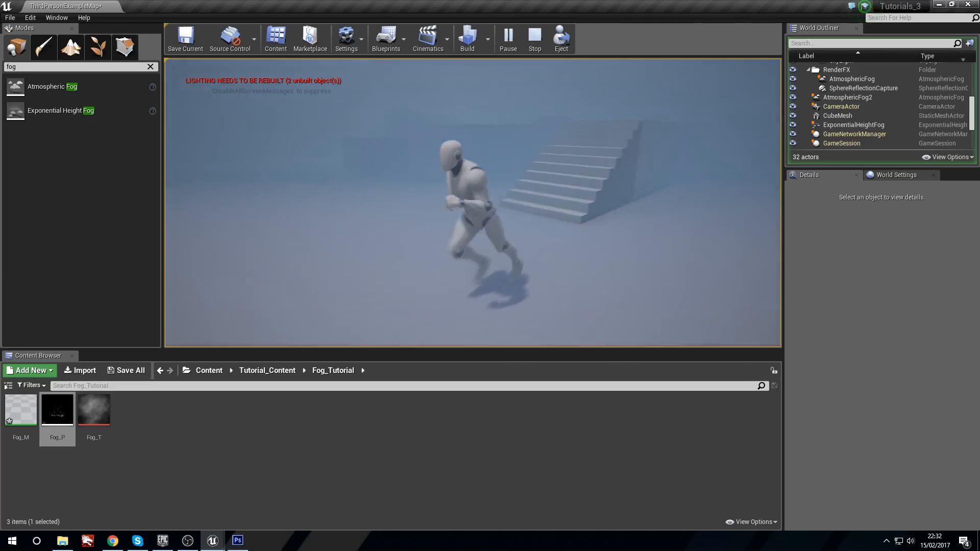
pyautogui.press('w')
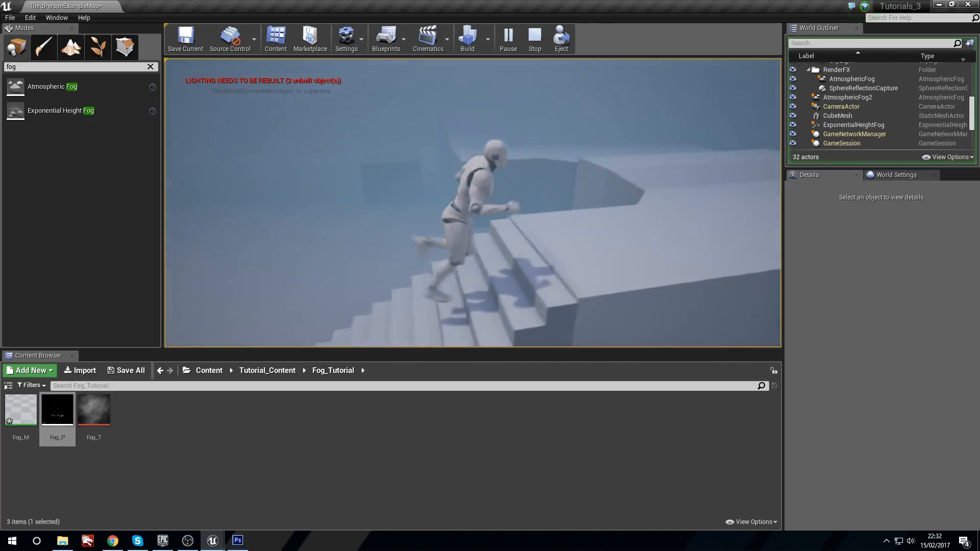
pyautogui.press('Escape')
# Step: Set the ExponentialHeightFog actor's Fog Density to 1.0 and inspect the denser fog around the character and stairs
pyautogui.press('s')
pyautogui.moveTo(311, 266)
pyautogui.mouseDown(button='right')
pyautogui.moveTo(260, 272)
pyautogui.moveTo(306, 258)
pyautogui.mouseUp(button='right')
pyautogui.press('w')
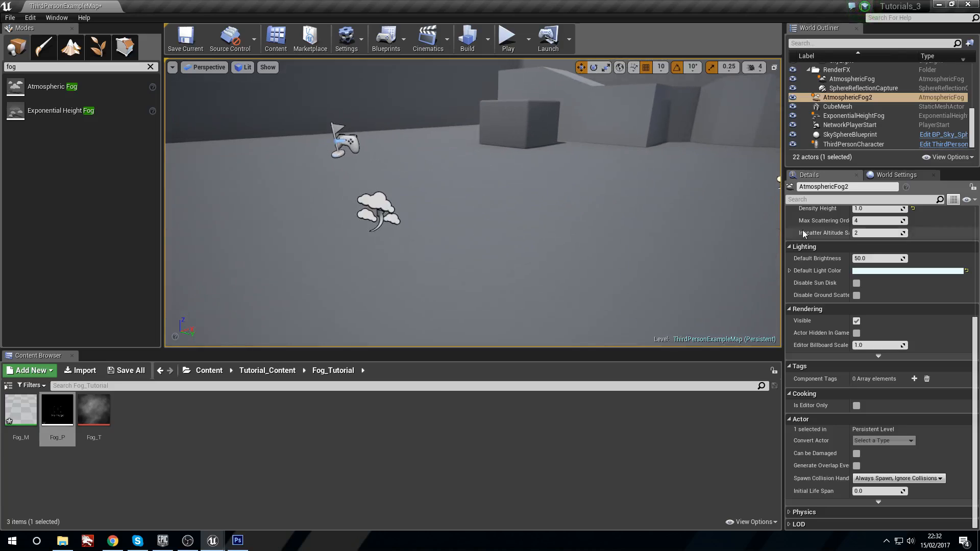
pyautogui.click(376, 201)
pyautogui.press('f')
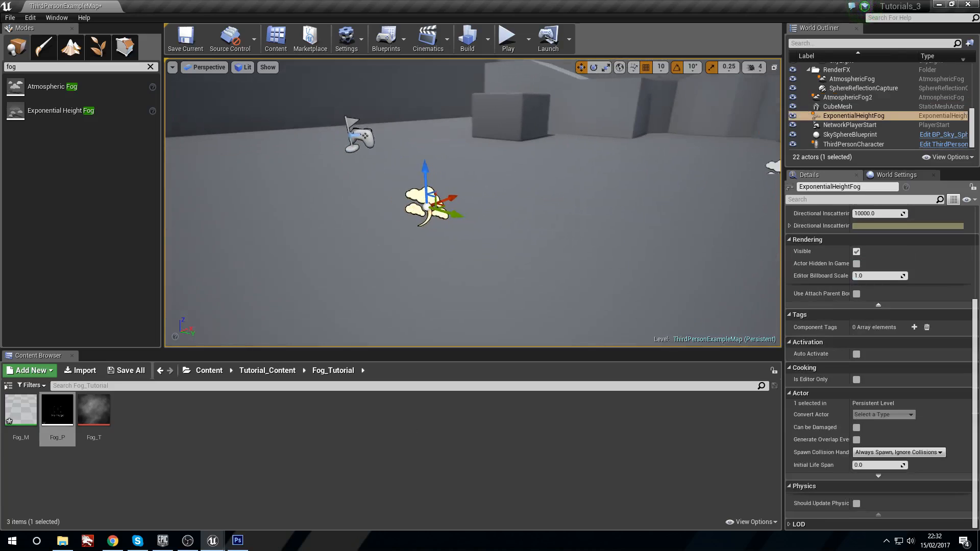
pyautogui.press('a')
pyautogui.moveTo(496, 209); pyautogui.dragTo(536, 188, button='right')
pyautogui.press('d')
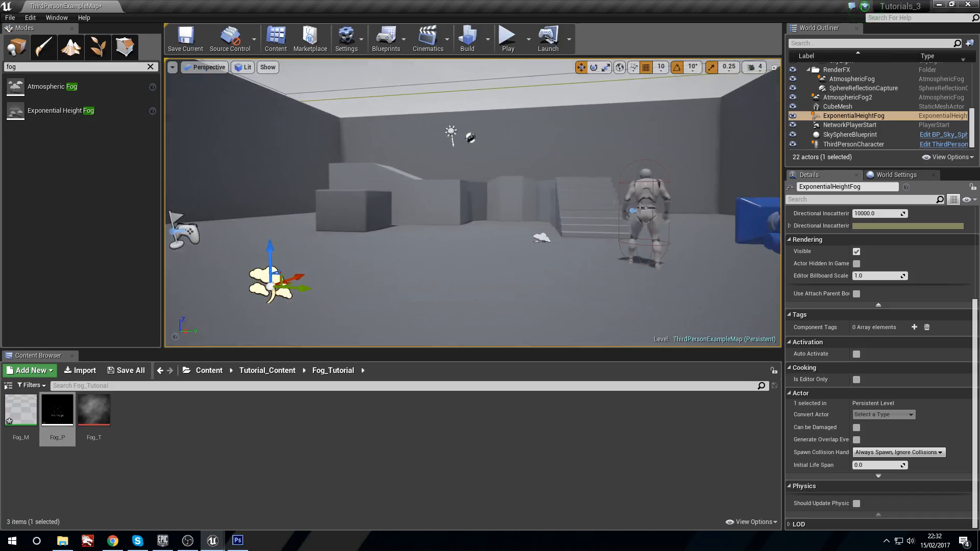
pyautogui.press('d')
pyautogui.moveTo(494, 266)
pyautogui.mouseDown(button='right')
pyautogui.moveTo(464, 273)
pyautogui.moveTo(477, 271)
pyautogui.mouseUp(button='right')
pyautogui.press('s')
pyautogui.press('a')
pyautogui.scroll(6, 870, 303)
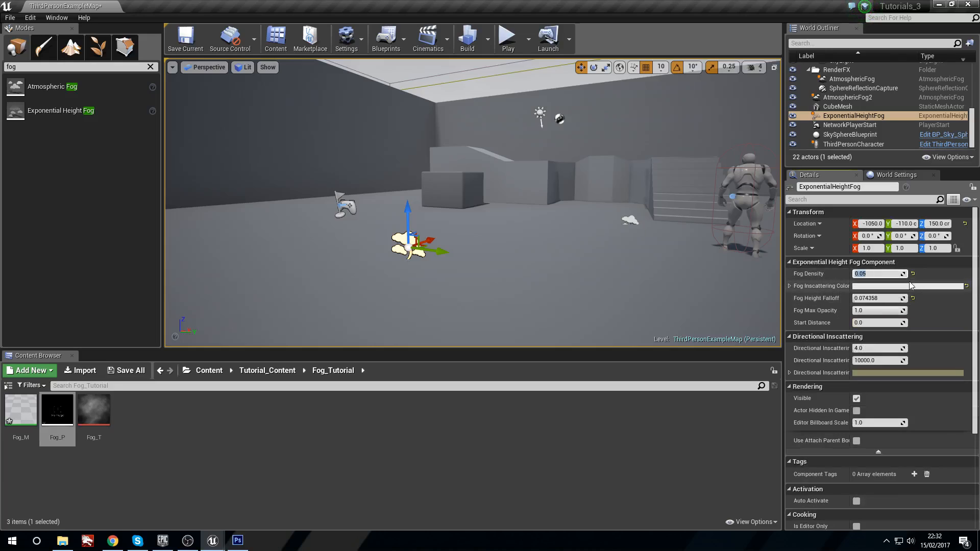
pyautogui.press('Return')
pyautogui.moveTo(704, 228); pyautogui.dragTo(579, 188, button='right')
pyautogui.press('a')
pyautogui.press('w')
pyautogui.press('w')
pyautogui.press('s')
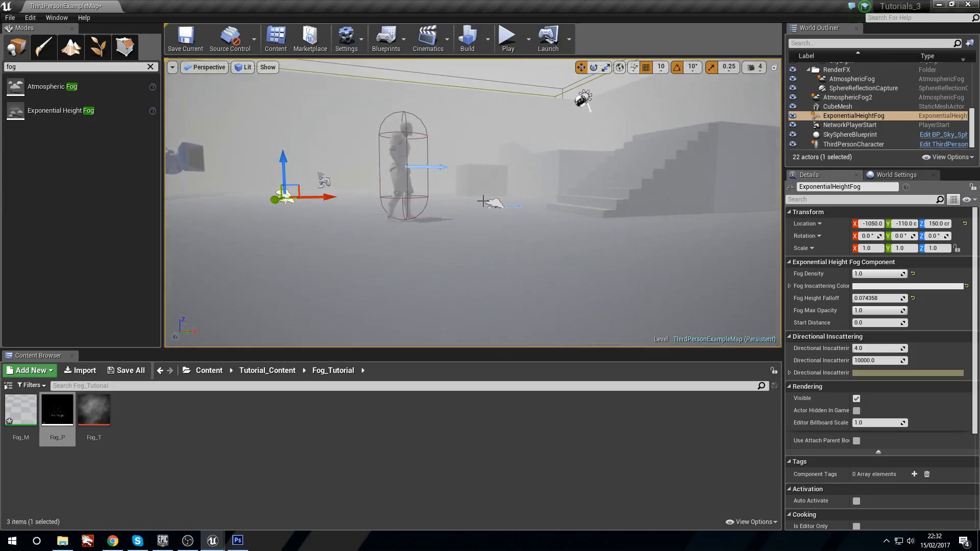
# Step: Set the ExponentialHeightFog actor's Fog Density to 0.05
pyautogui.click(491, 203)
pyautogui.moveTo(455, 253)
pyautogui.mouseDown(button='right')
pyautogui.moveTo(439, 250)
pyautogui.moveTo(454, 253)
pyautogui.mouseUp(button='right')
pyautogui.press('w')
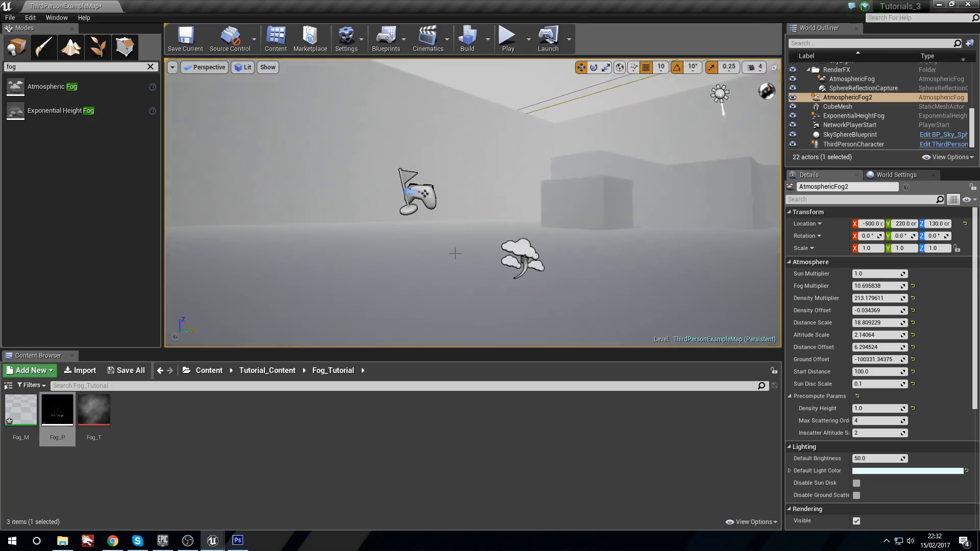
pyautogui.click(524, 253)
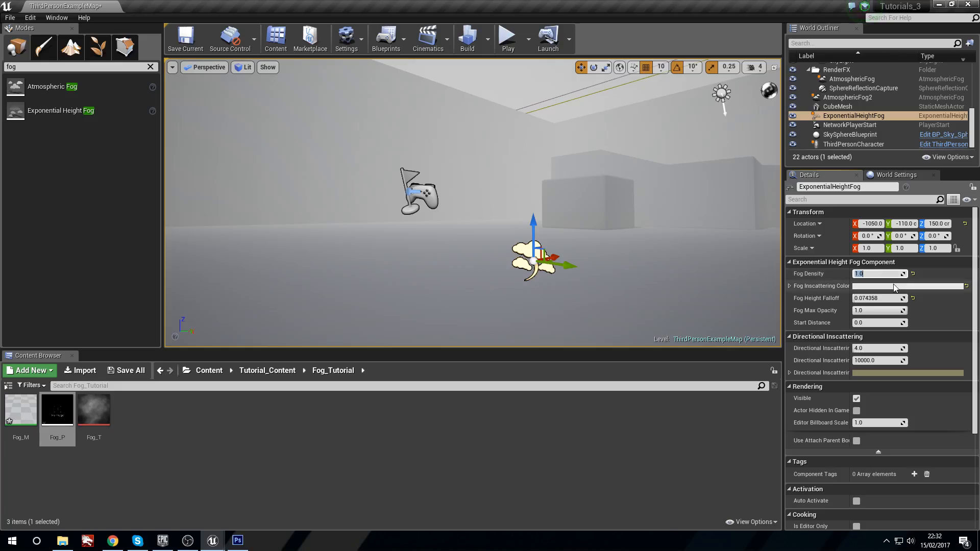
pyautogui.click(658, 285)
pyautogui.click(538, 253)
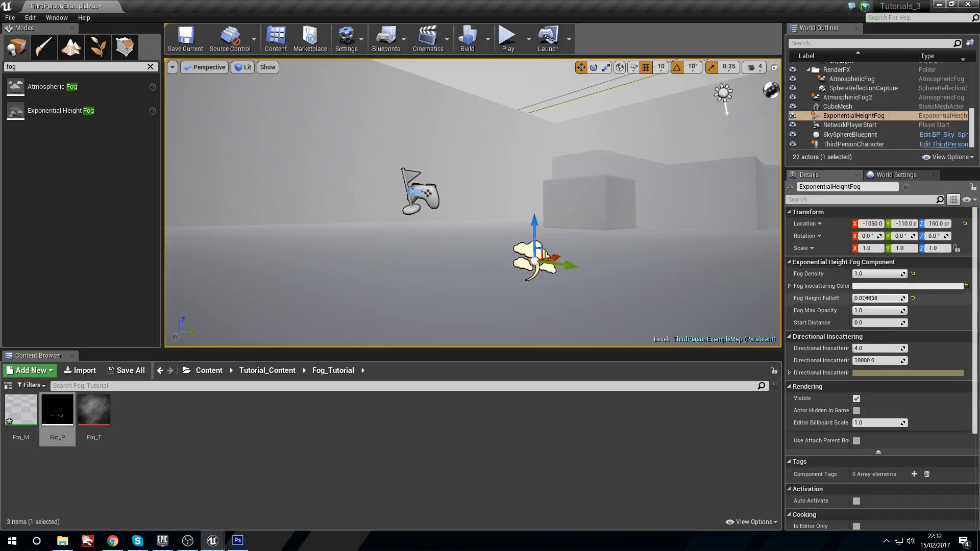
pyautogui.click(881, 274)
pyautogui.write('0')
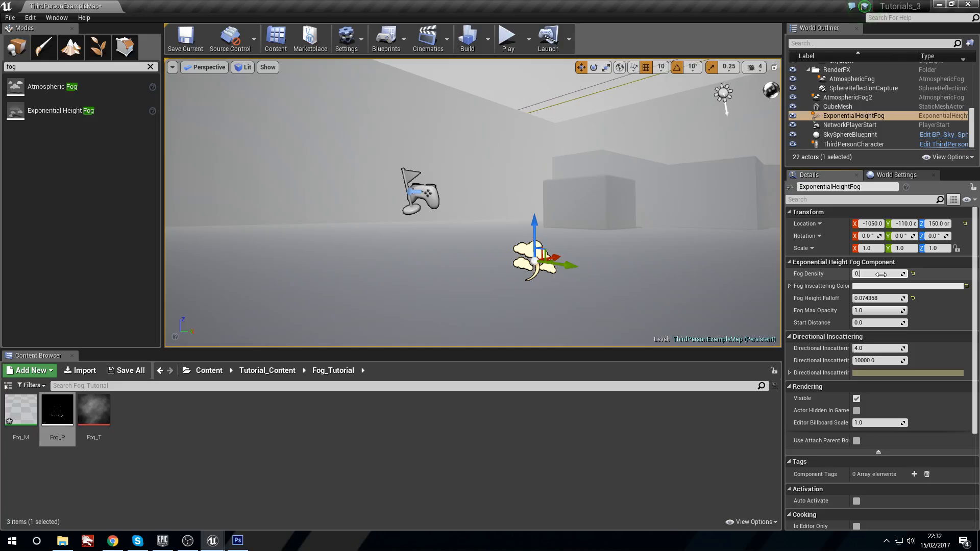
pyautogui.write('.05')
pyautogui.press('Return')
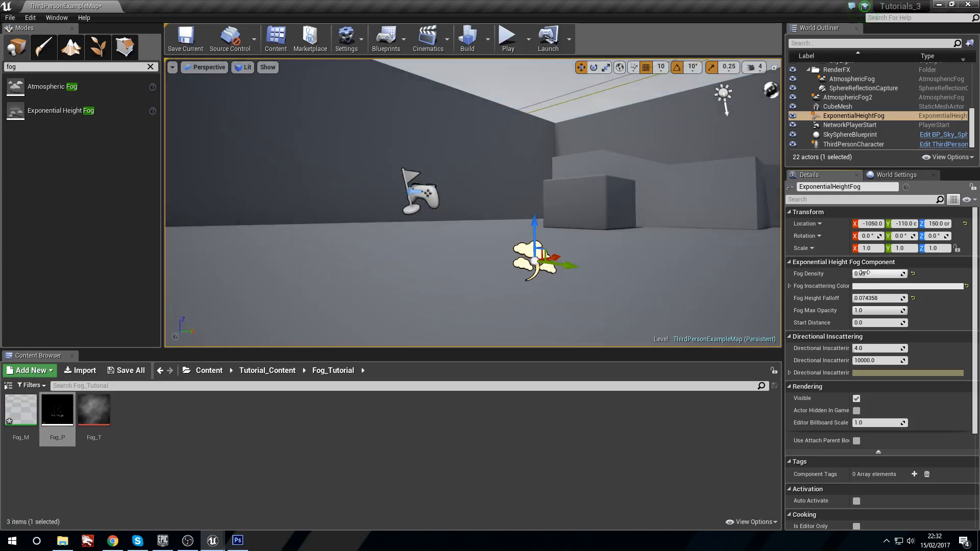
# Step: Return the ExponentialHeightFog actor's Fog Density to 1.0 and view the level from the side
pyautogui.click(863, 273)
pyautogui.moveTo(679, 229); pyautogui.dragTo(766, 230, button='right')
pyautogui.moveTo(624, 183); pyautogui.dragTo(535, 182, button='right')
# Step: Turn on Actor Hidden In Game for the AtmosphericFog2 actor
pyautogui.click(555, 217)
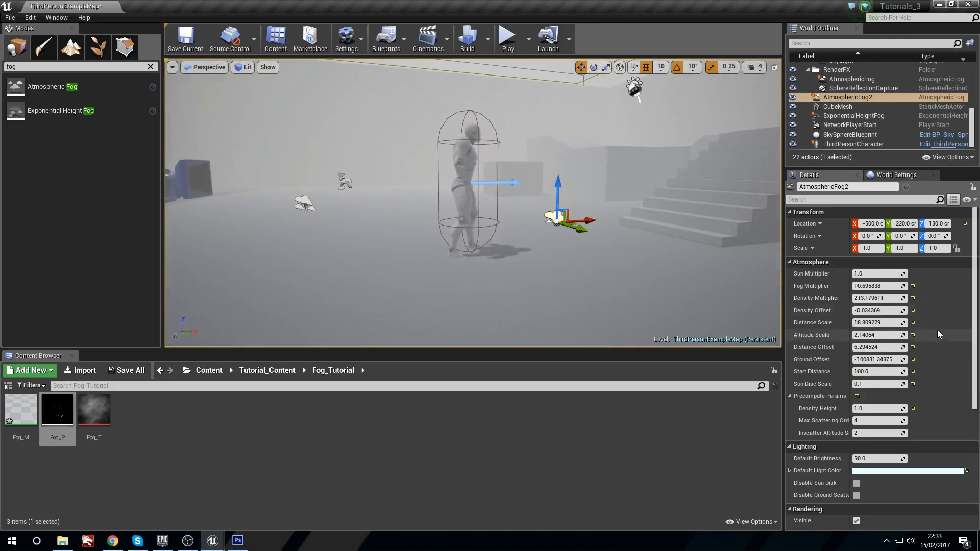
pyautogui.scroll(-10, 918, 357)
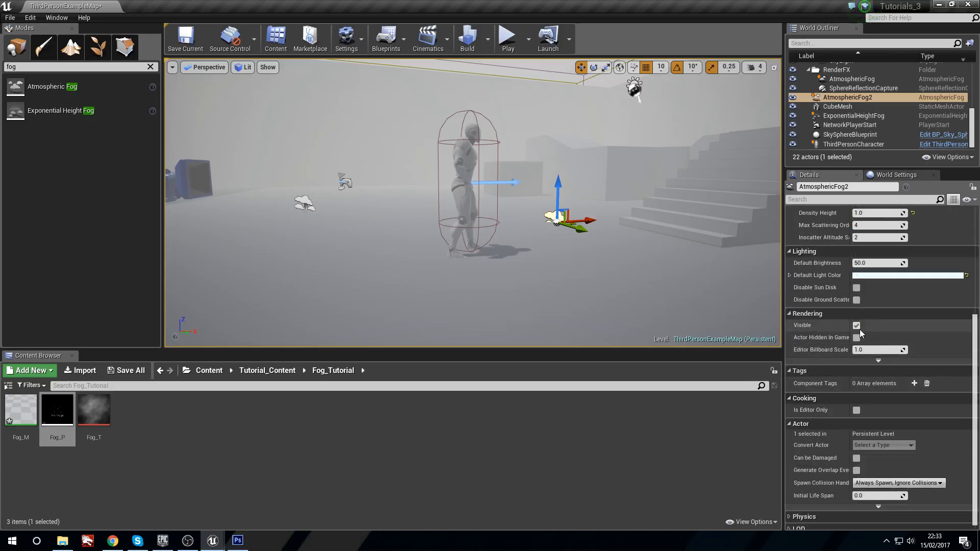
pyautogui.click(856, 338)
pyautogui.moveTo(516, 153); pyautogui.dragTo(433, 153, button='right')
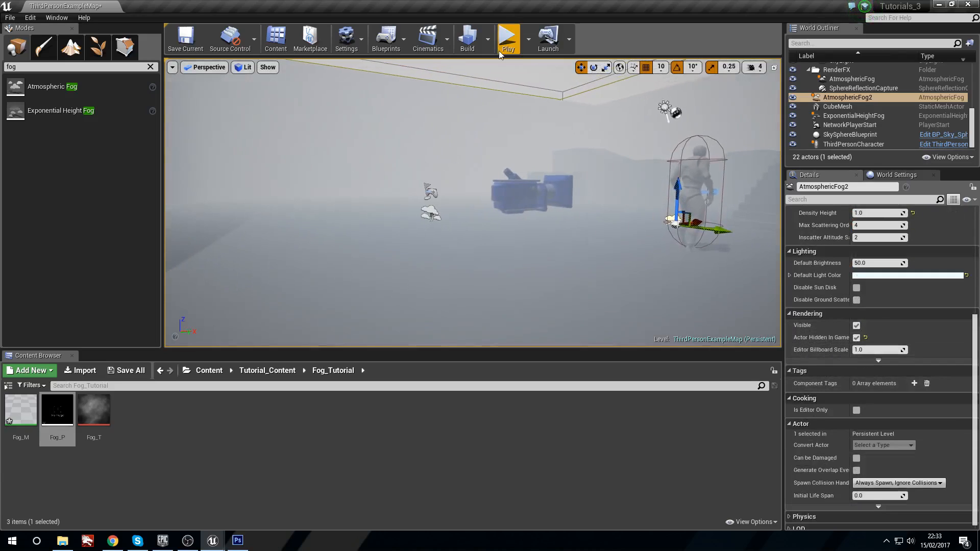
# Step: Play-test the level with only the exponential height fog, running across the floor and up the stairs
pyautogui.click(508, 38)
pyautogui.press('w')
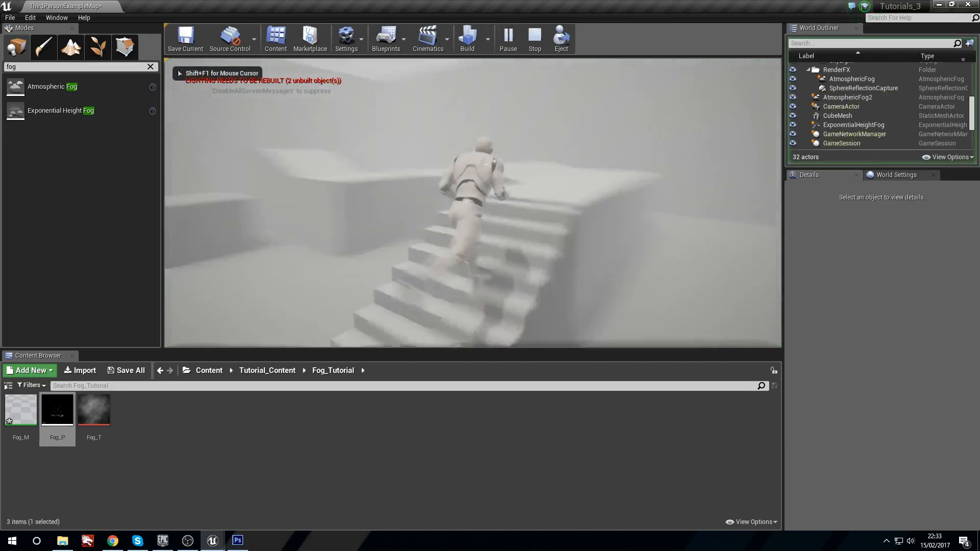
pyautogui.press('w')
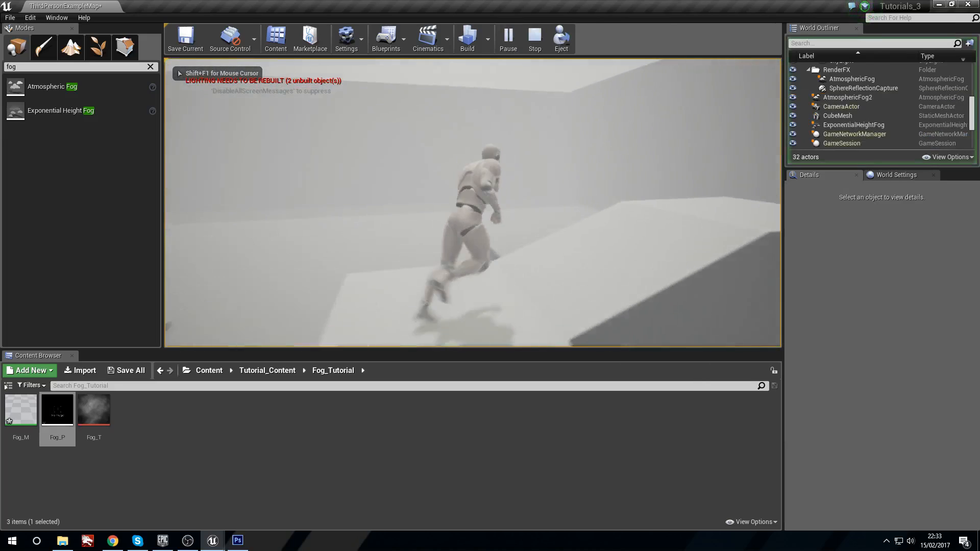
pyautogui.press('w')
pyautogui.press('d')
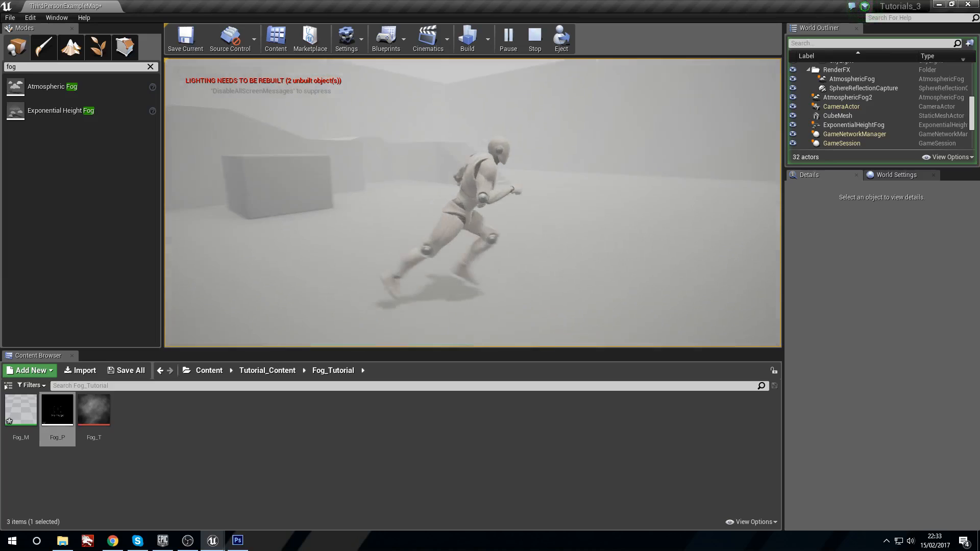
pyautogui.press('w')
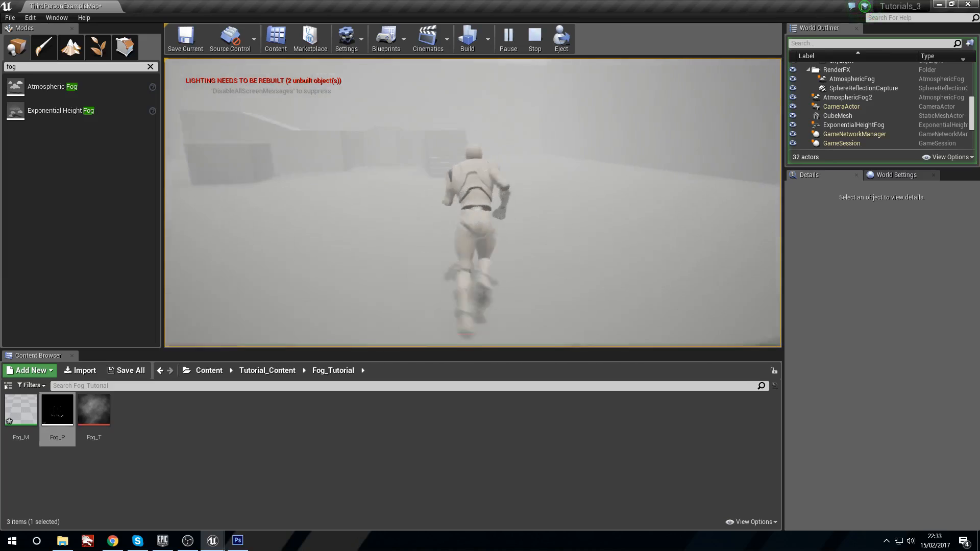
pyautogui.press('d')
pyautogui.press('w')
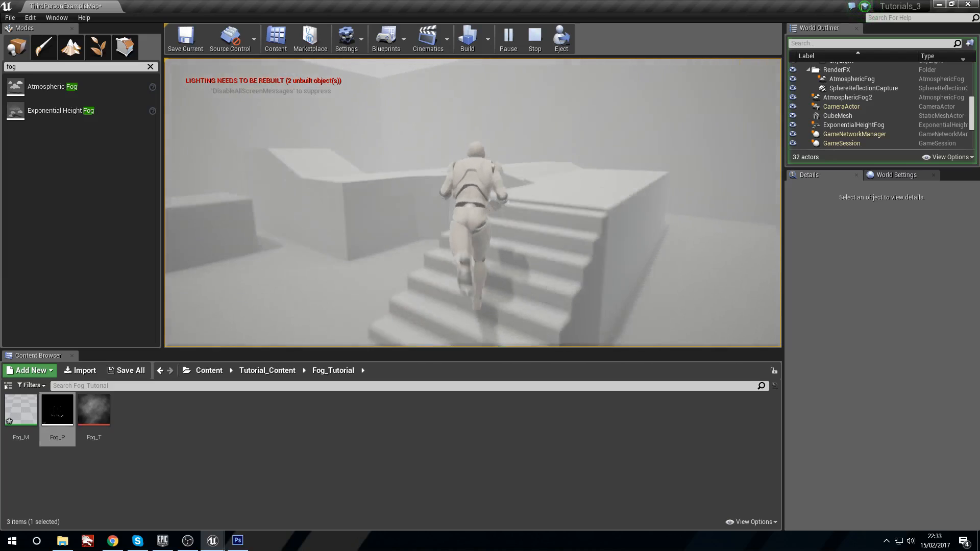
pyautogui.press('d')
pyautogui.press('s')
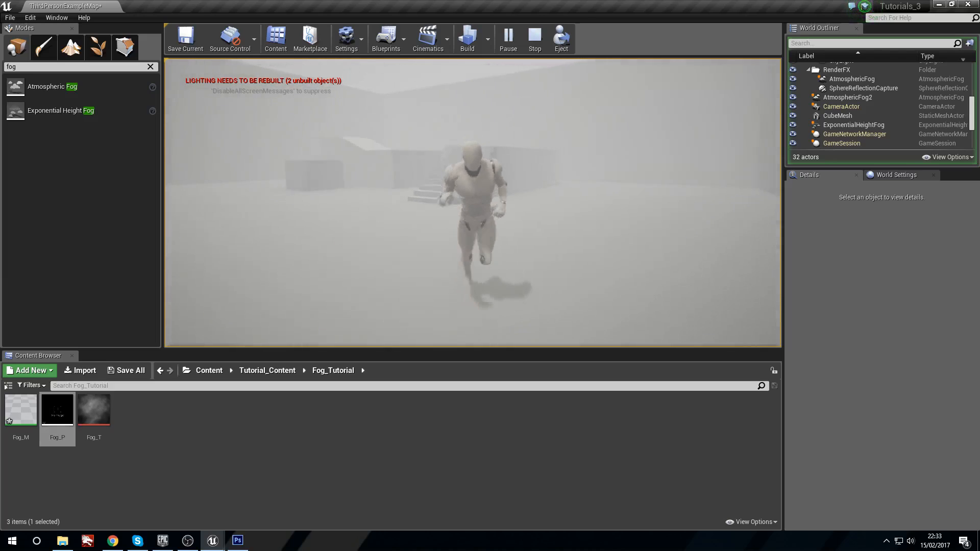
pyautogui.press('d')
pyautogui.press('Escape')
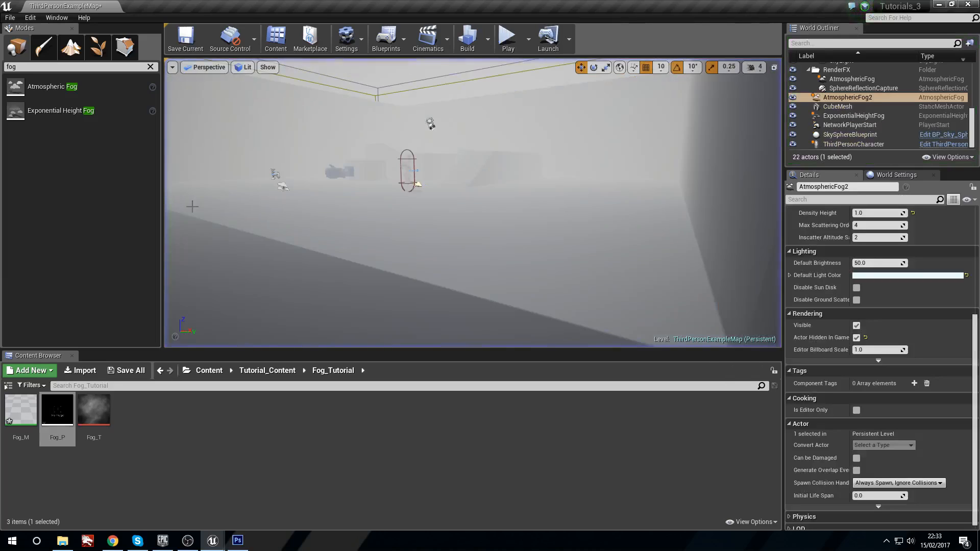
# Step: Raise the ExponentialHeightFog actor's Fog Height Falloff to about 1.98, check the sky, and bring the value down to 0.001
pyautogui.press('w')
pyautogui.moveTo(480, 196); pyautogui.dragTo(503, 202, button='right')
pyautogui.click(481, 195)
pyautogui.press('w')
pyautogui.press('s')
pyautogui.scroll(5, 944, 340)
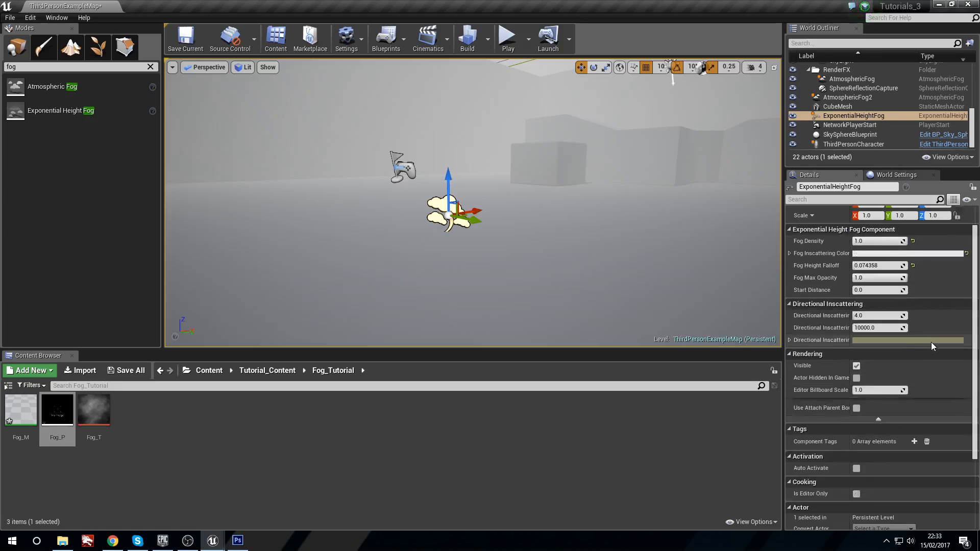
pyautogui.moveTo(868, 298); pyautogui.dragTo(905, 299)
pyautogui.moveTo(636, 218); pyautogui.dragTo(693, 166, button='right')
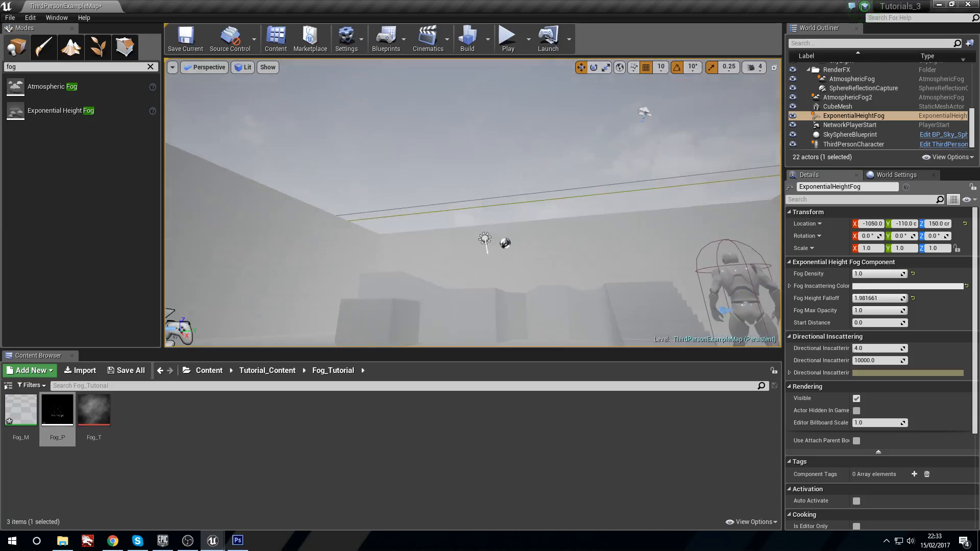
pyautogui.moveTo(872, 298); pyautogui.dragTo(901, 310)
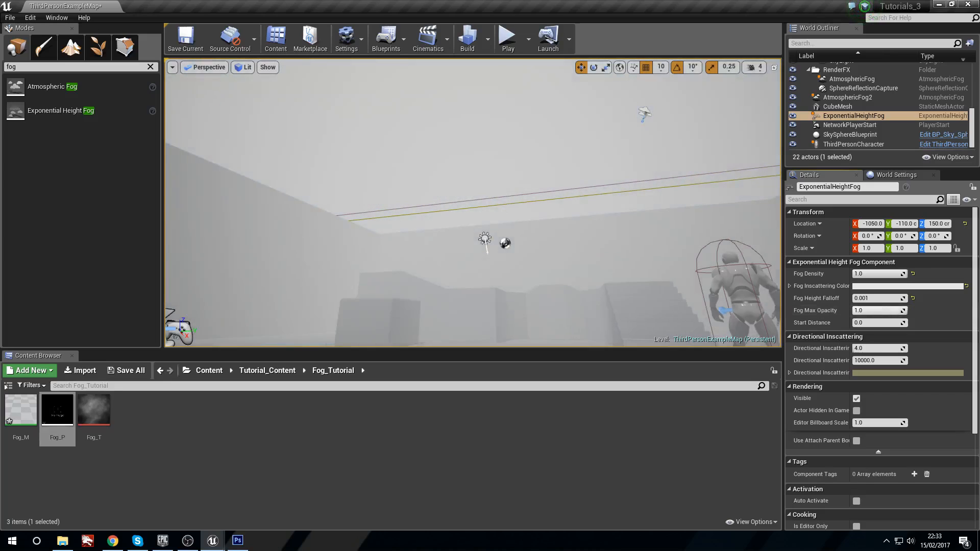
pyautogui.click(882, 286)
pyautogui.moveTo(749, 327); pyautogui.dragTo(728, 350)
pyautogui.click(866, 507)
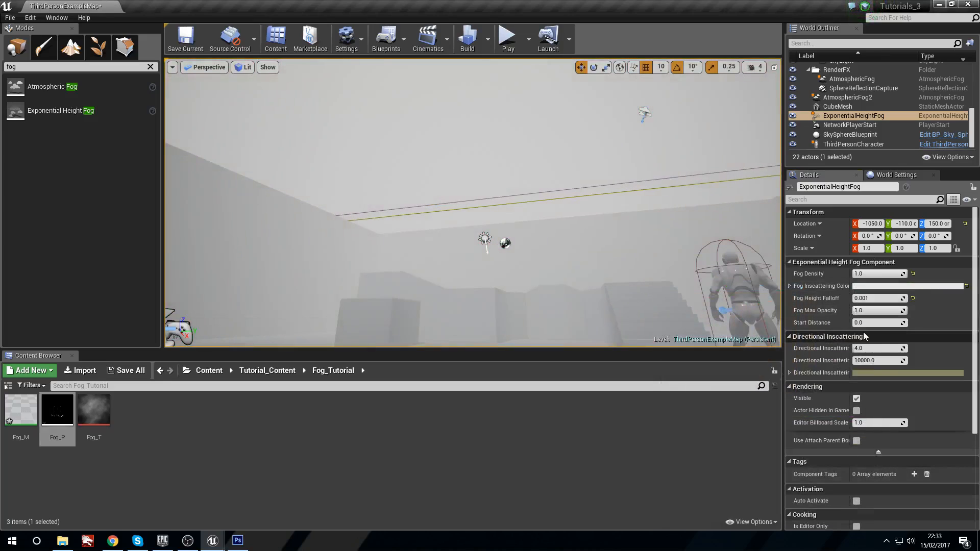
# Step: Raise the height fog's Start Distance to about 1238.5, inspect the scene from another angle, and return it to 0.0
pyautogui.moveTo(864, 325)
pyautogui.mouseDown()
pyautogui.moveTo(899, 325)
pyautogui.moveTo(867, 325)
pyautogui.mouseUp()
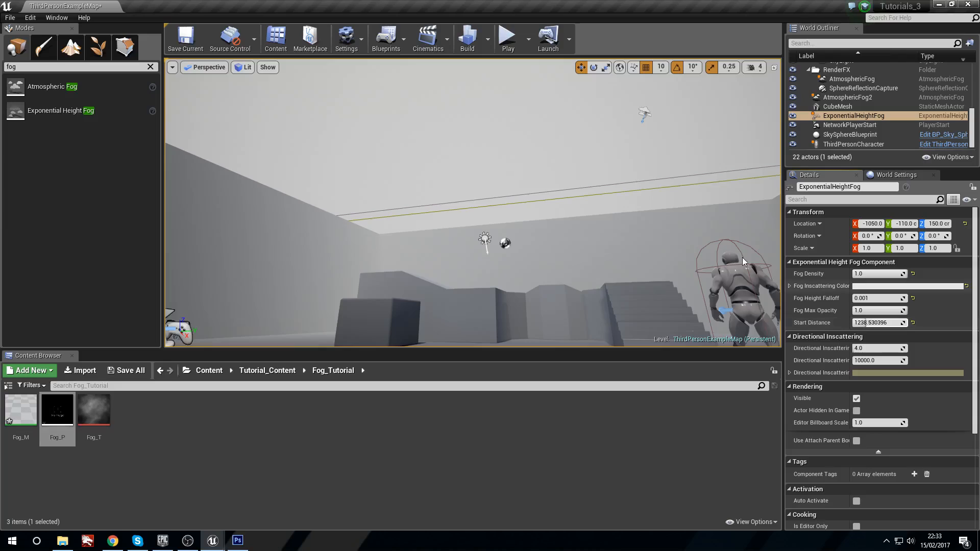
pyautogui.moveTo(694, 245); pyautogui.dragTo(725, 327, button='right')
pyautogui.press('s')
pyautogui.press('d')
pyautogui.moveTo(725, 286); pyautogui.dragTo(661, 279, button='right')
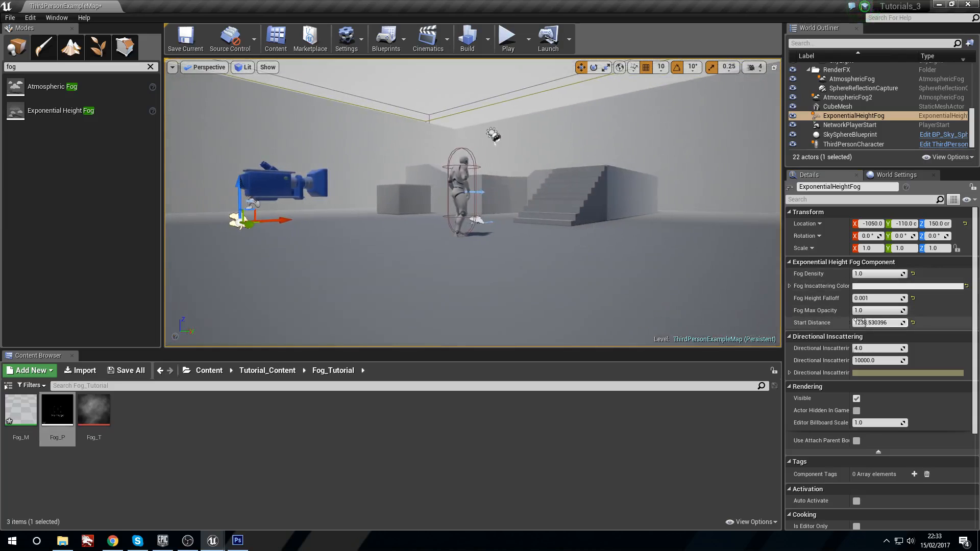
pyautogui.moveTo(866, 323); pyautogui.dragTo(852, 323)
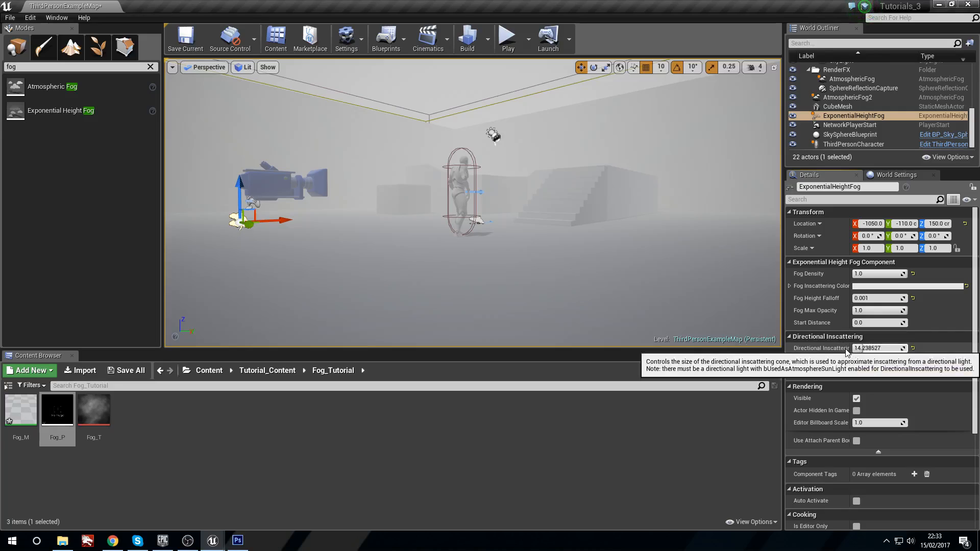
# Step: Play-test the level with the exponential height fog, running the character briefly across the floor, and end the session
pyautogui.moveTo(575, 206); pyautogui.dragTo(707, 86, button='right')
pyautogui.moveTo(484, 168); pyautogui.dragTo(495, 123, button='right')
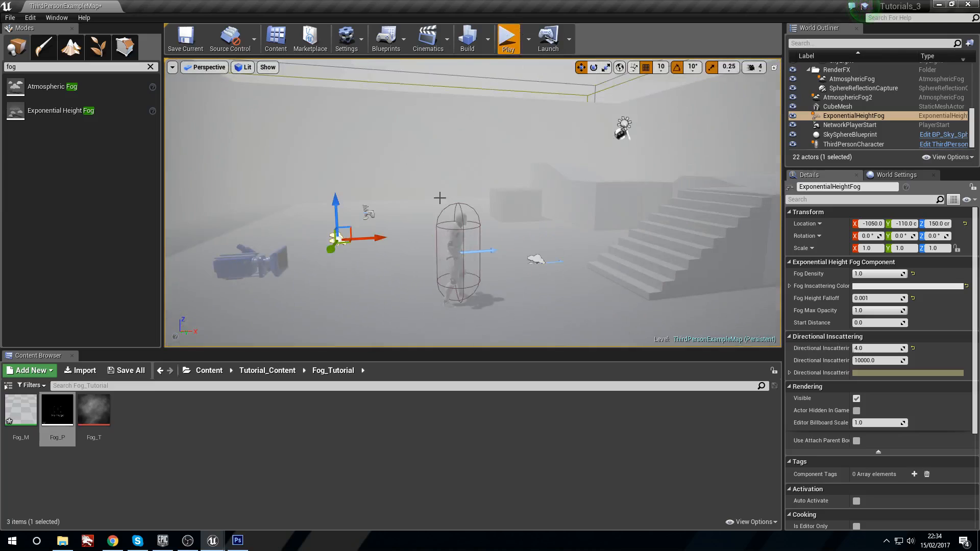
pyautogui.click(514, 34)
pyautogui.press('s')
pyautogui.press('w')
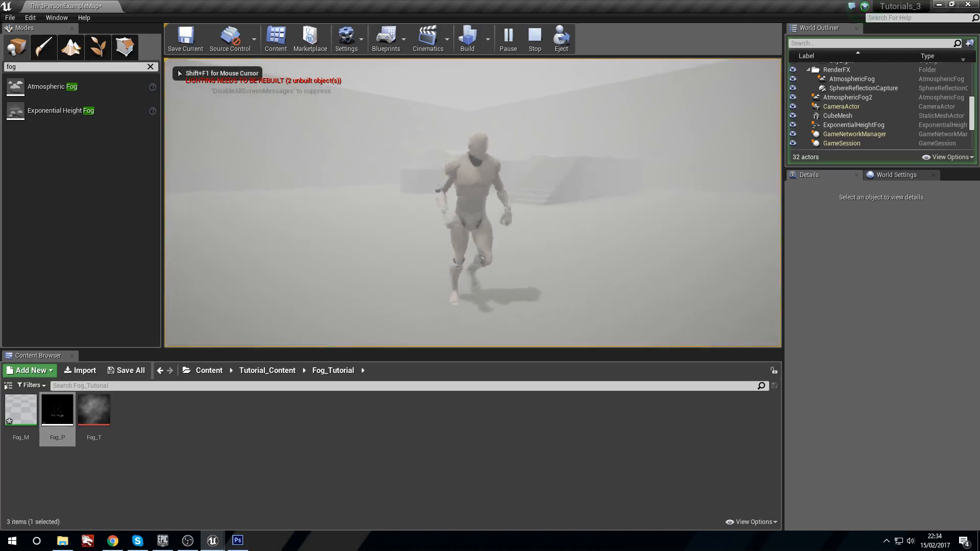
pyautogui.press('Escape')
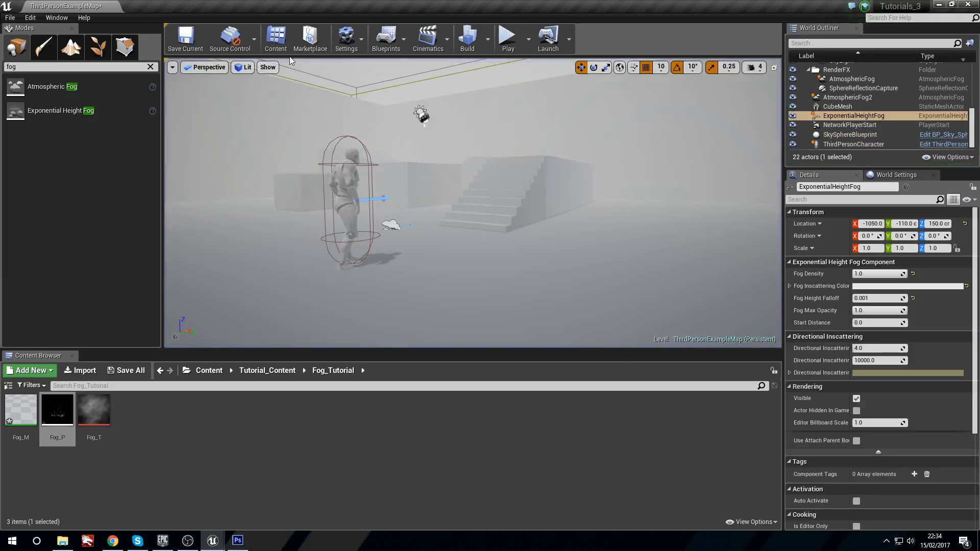
# Step: Inspect the fogged scene in the Shader Complexity view mode and return the viewport to Lit
pyautogui.click(244, 67)
pyautogui.moveTo(295, 182)
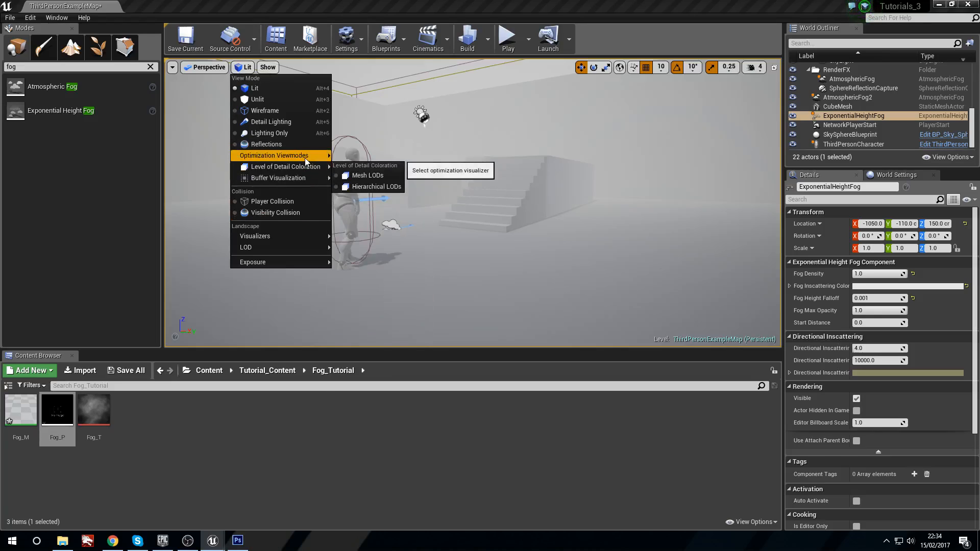
pyautogui.moveTo(304, 157)
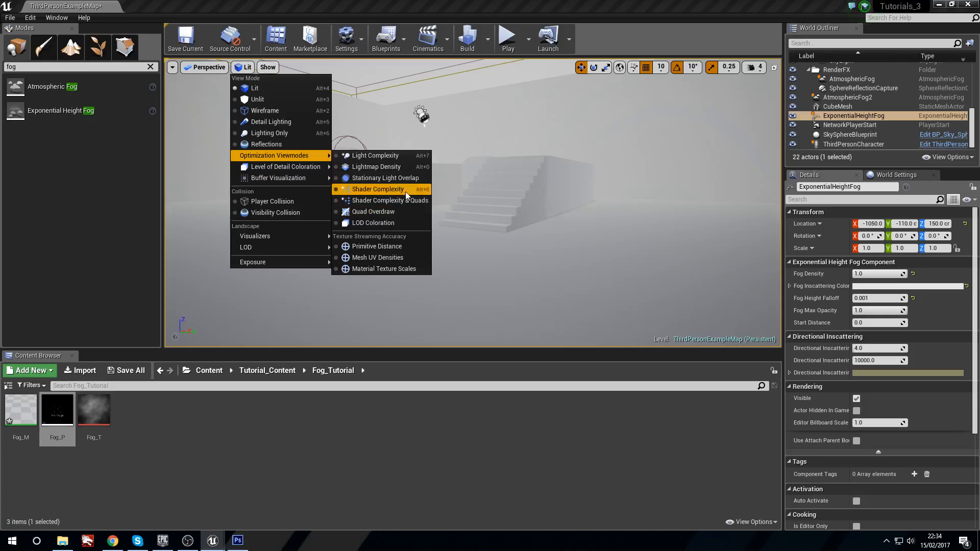
pyautogui.click(405, 191)
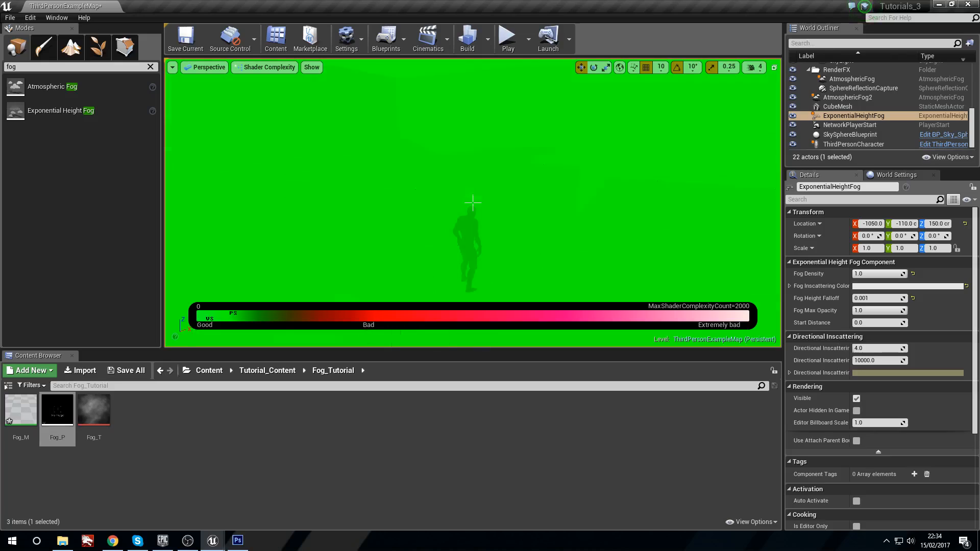
pyautogui.press('w')
pyautogui.press('s')
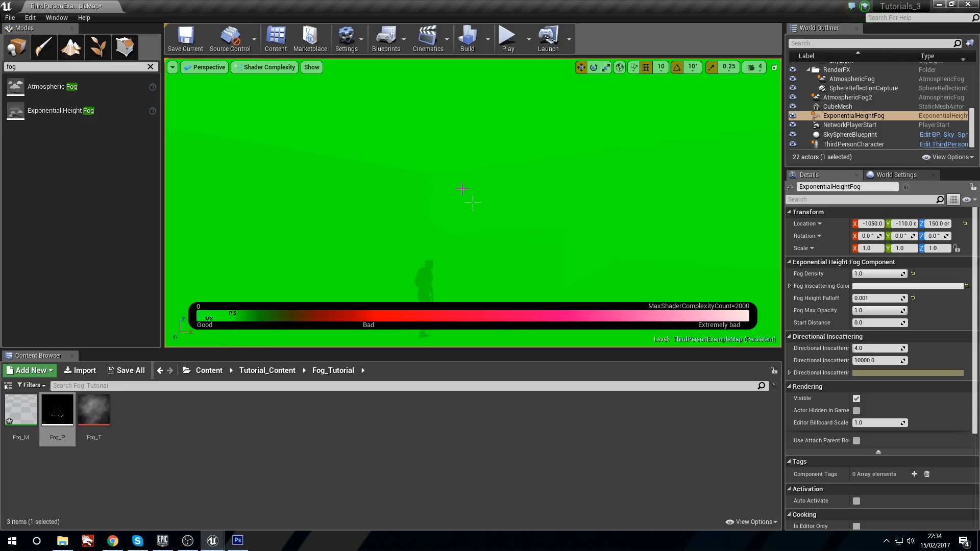
pyautogui.press('Escape')
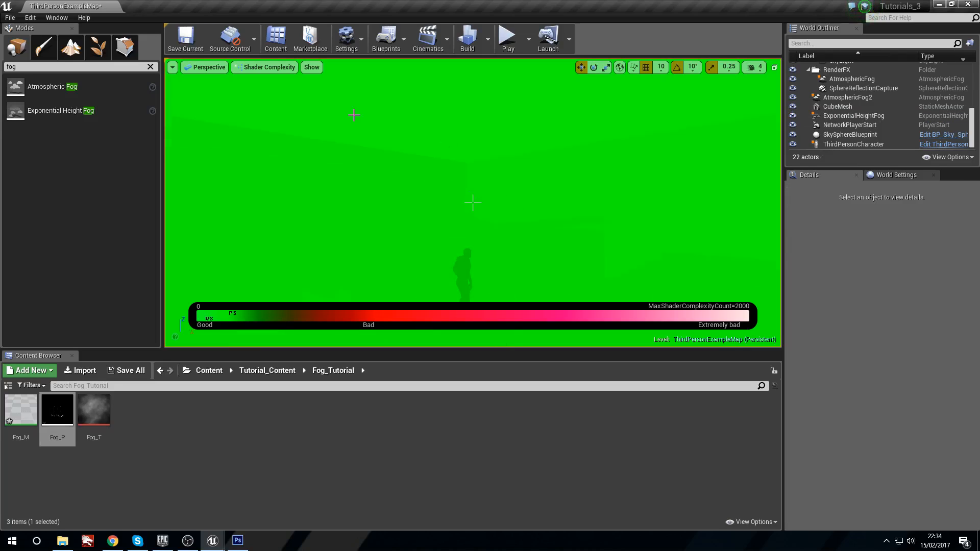
pyautogui.click(274, 71)
pyautogui.click(250, 88)
# Step: Select the AtmosphericFog2 actor in the scene and turn off its Actor Hidden In Game option
pyautogui.press('w')
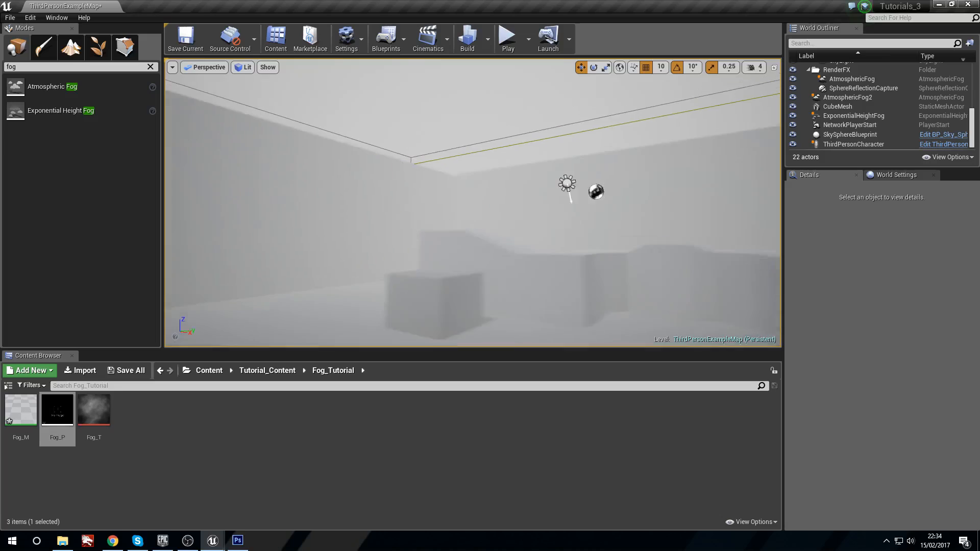
pyautogui.moveTo(551, 213); pyautogui.dragTo(514, 211, button='right')
pyautogui.press('w')
pyautogui.press('w')
pyautogui.press('s')
pyautogui.click(442, 202)
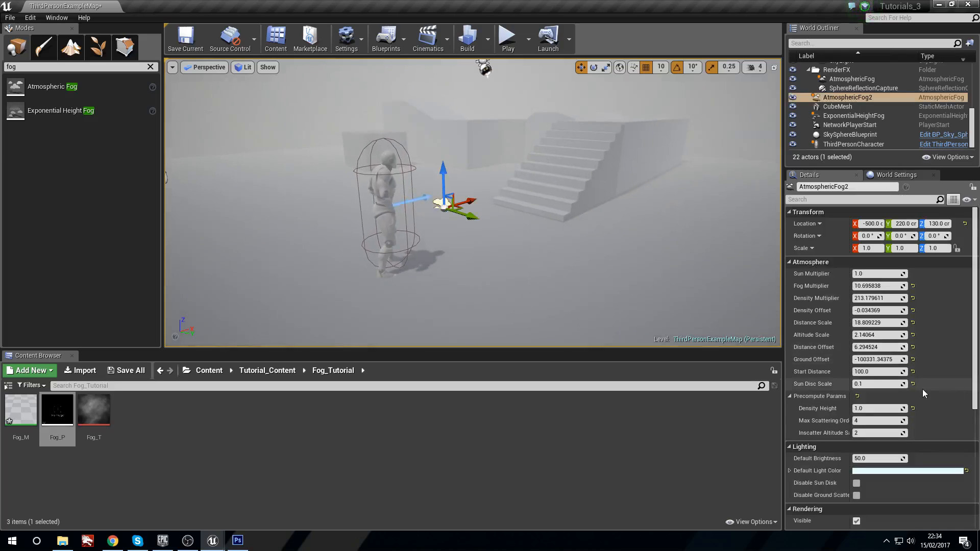
pyautogui.scroll(-5, 923, 389)
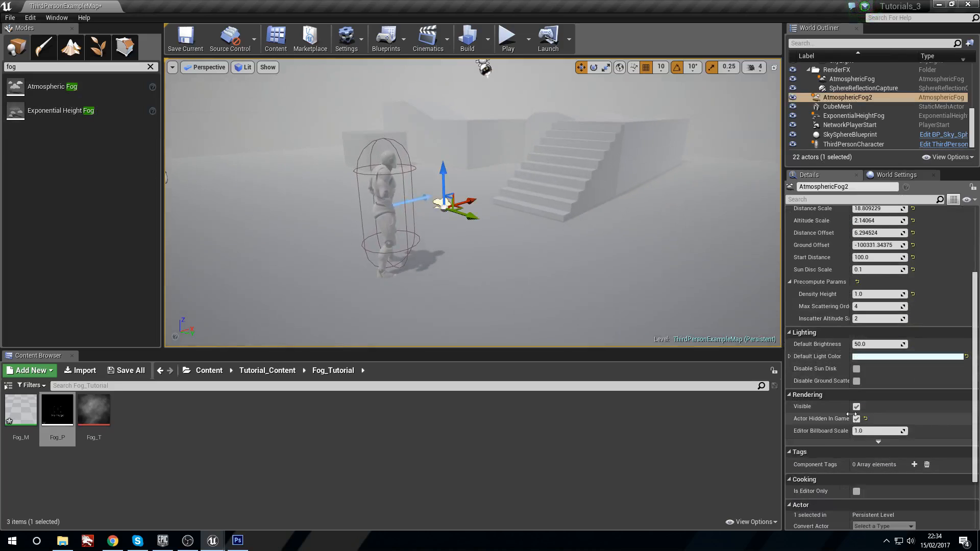
pyautogui.scroll(-2, 855, 356)
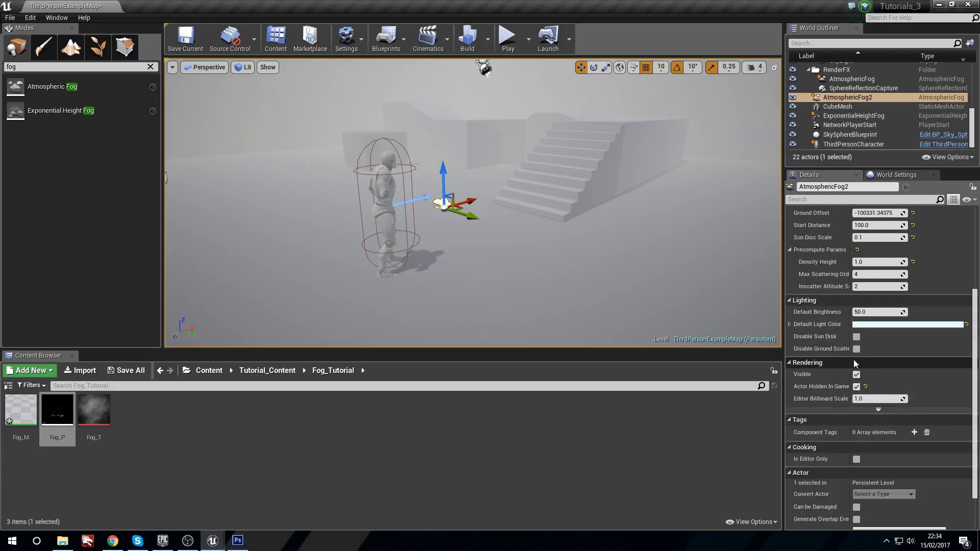
pyautogui.click(857, 388)
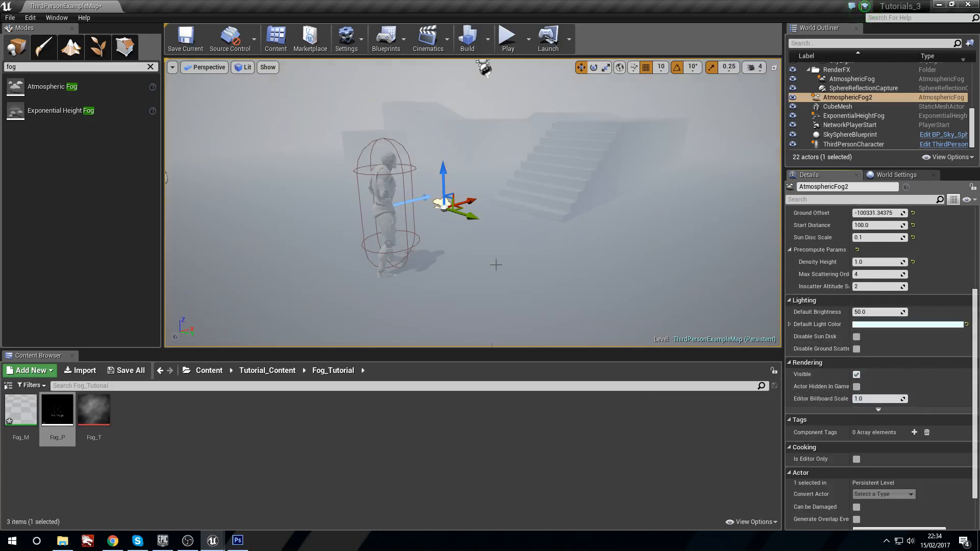
# Step: Play-test the level with atmospheric and exponential height fog combined, running across the floor and jumping from the raised platform
pyautogui.moveTo(495, 265); pyautogui.dragTo(434, 235, button='right')
pyautogui.moveTo(566, 75); pyautogui.dragTo(591, 82, button='right')
pyautogui.press('s')
pyautogui.click(520, 45)
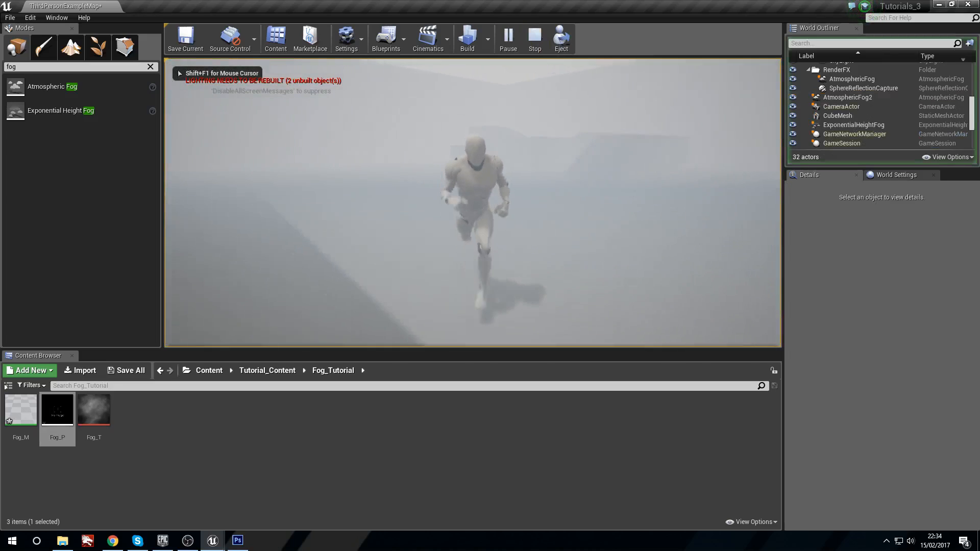
pyautogui.press('w')
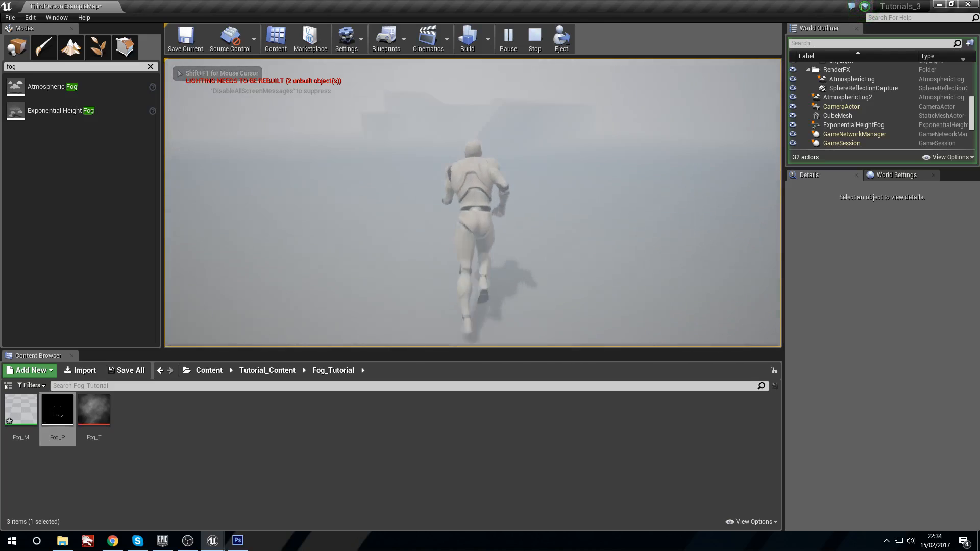
pyautogui.press('w')
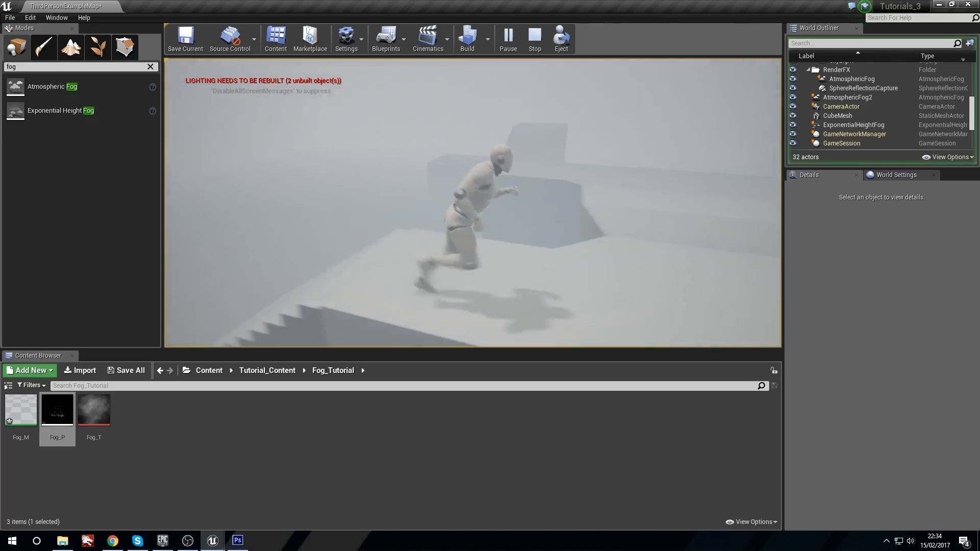
pyautogui.press('space')
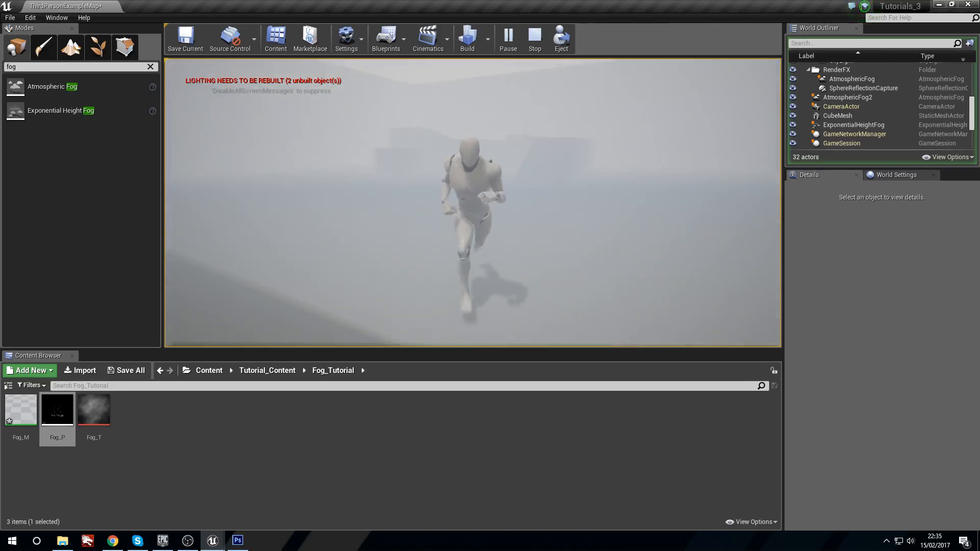
pyautogui.press('Escape')
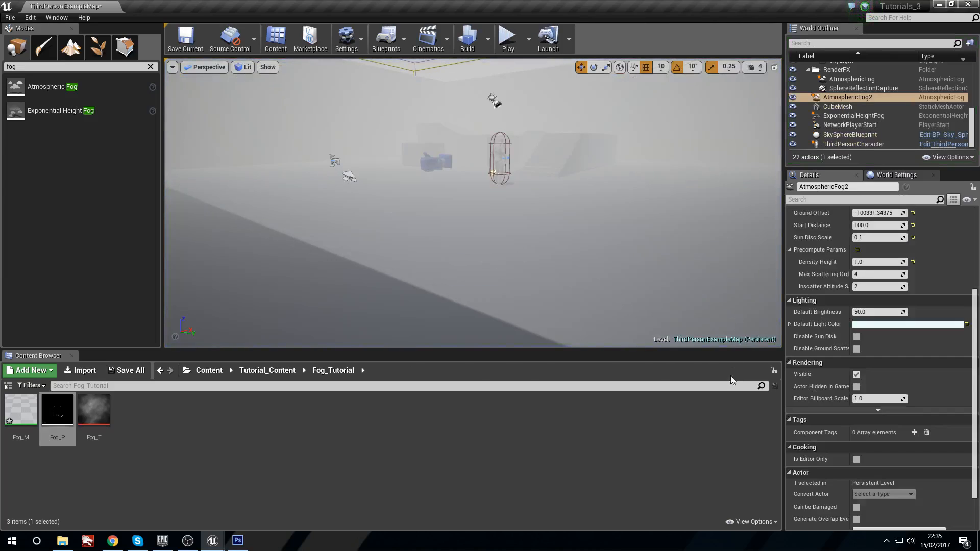
# Step: Try AtmosphericFog2's Fog Multiplier at about 433.7 and at 10.0, and undo the changes
pyautogui.scroll(5, 924, 289)
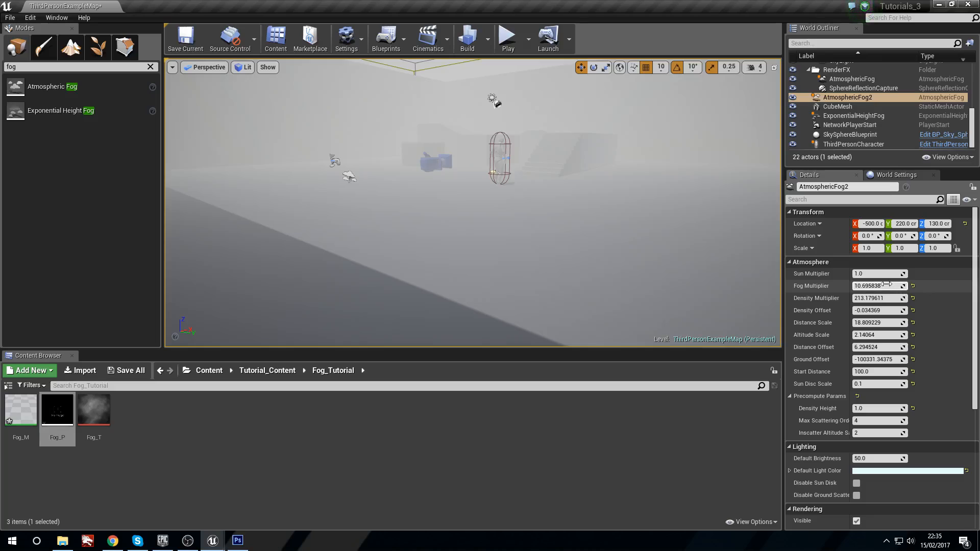
pyautogui.moveTo(874, 286); pyautogui.dragTo(939, 286)
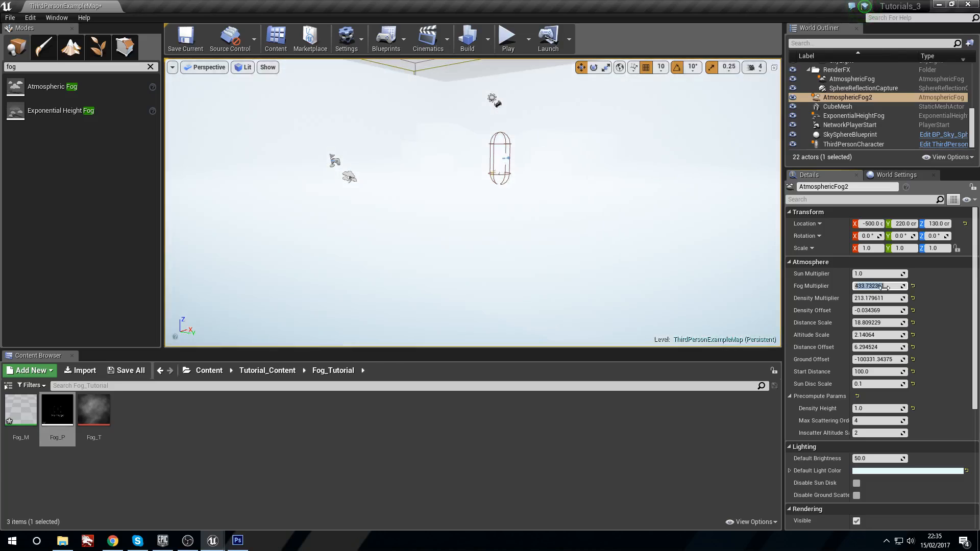
pyautogui.press('Return')
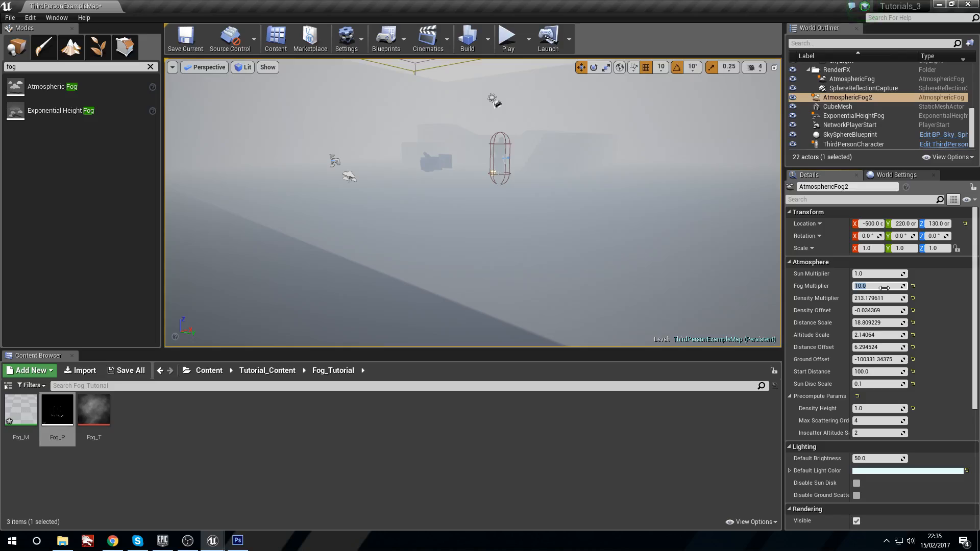
pyautogui.hotkey('ctrl', 'z')
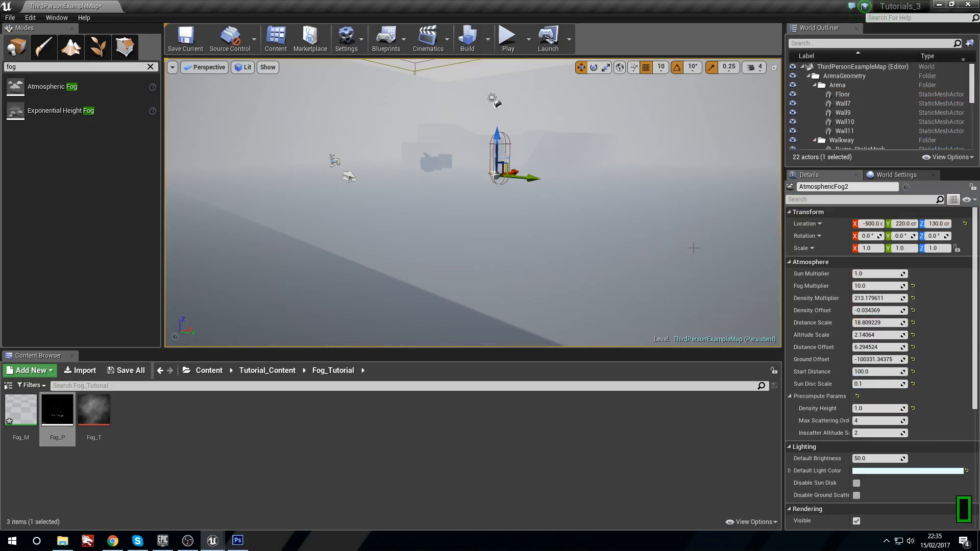
# Step: Set AtmosphericFog2's Density Multiplier to about 917.6 and its Density Offset to about -0.403
pyautogui.moveTo(853, 286); pyautogui.dragTo(822, 286)
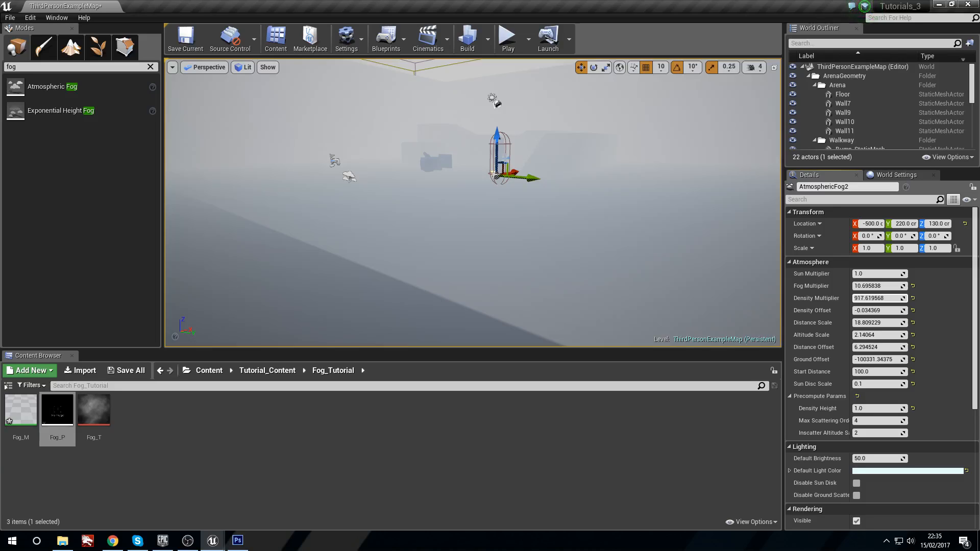
pyautogui.moveTo(626, 212); pyautogui.dragTo(612, 181, button='right')
pyautogui.press('w')
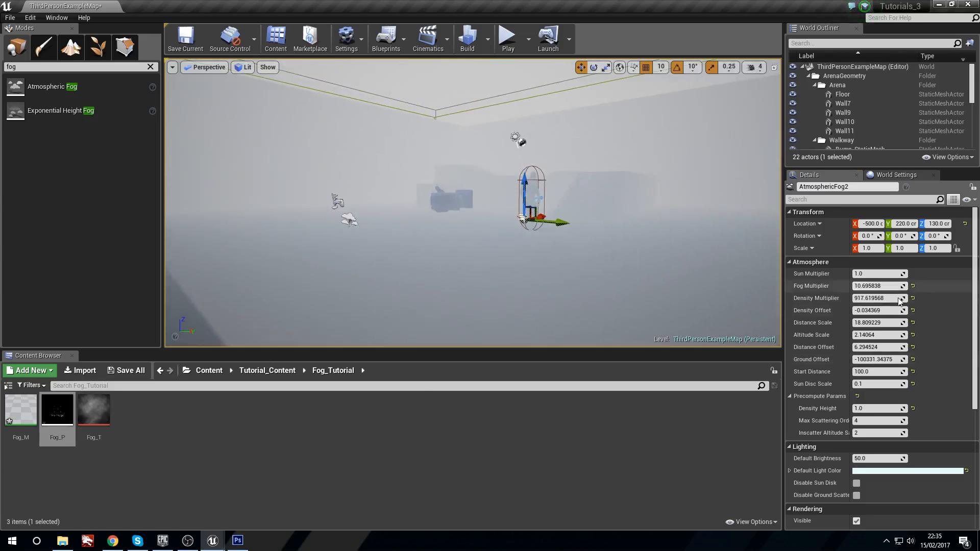
pyautogui.moveTo(874, 311); pyautogui.dragTo(851, 310)
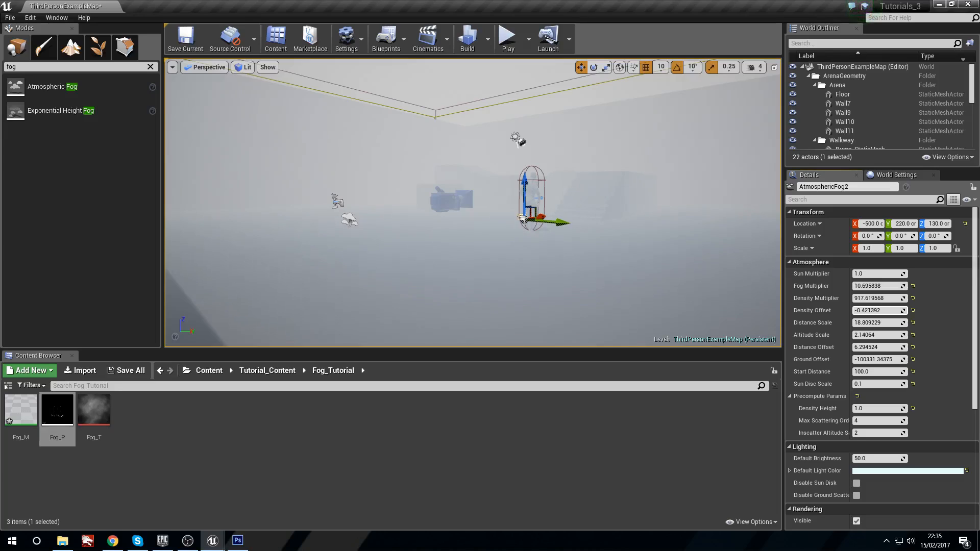
# Step: Adjust AtmosphericFog2's Distance Scale to about 23.83 and check the fog from another angle
pyautogui.moveTo(867, 323)
pyautogui.mouseDown()
pyautogui.moveTo(880, 322)
pyautogui.moveTo(871, 323)
pyautogui.mouseUp()
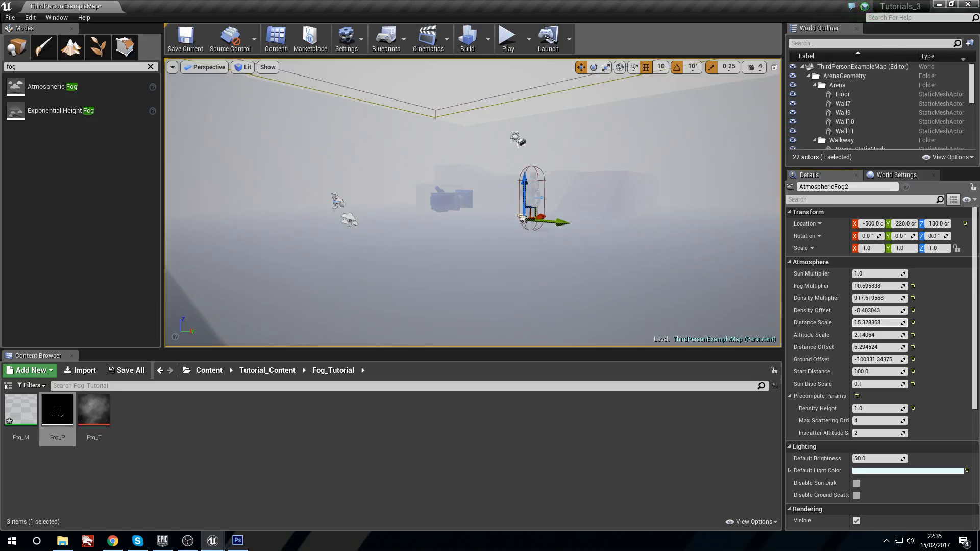
pyautogui.moveTo(648, 243); pyautogui.dragTo(429, 199, button='right')
pyautogui.press('w')
pyautogui.press('s')
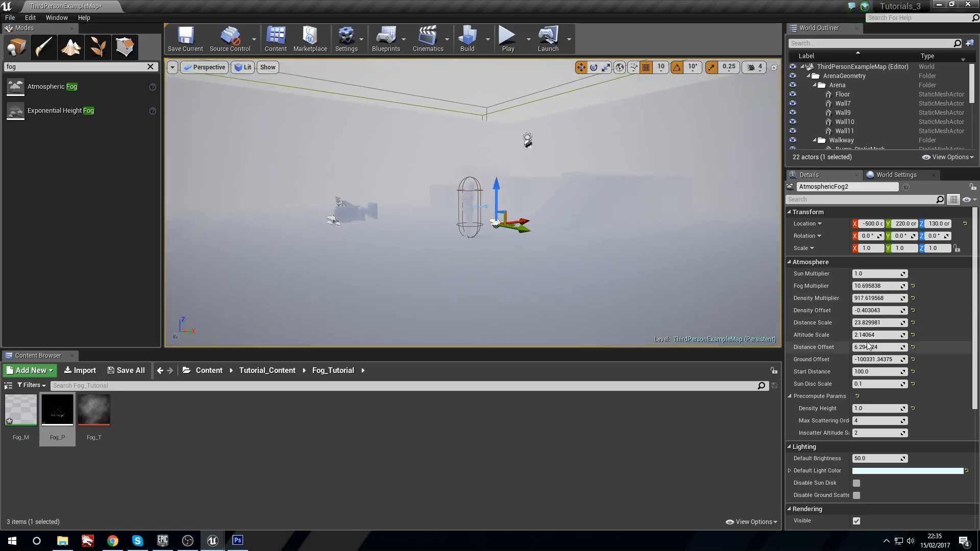
# Step: Set AtmosphericFog2's Altitude Scale to about 2.27, Distance Offset to about 3.04 and Ground Offset to about -83980.3, keeping Start Distance at 100.0
pyautogui.moveTo(862, 335); pyautogui.dragTo(860, 347)
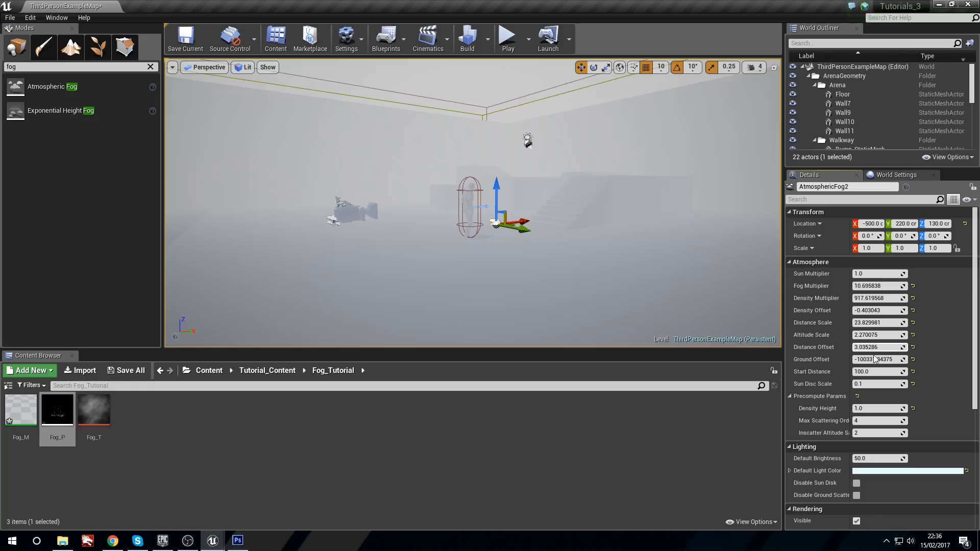
pyautogui.moveTo(866, 359); pyautogui.dragTo(869, 359)
pyautogui.moveTo(868, 372); pyautogui.dragTo(868, 372)
# Step: Run a short play session to check the adjusted atmospheric fog, and stop it
pyautogui.moveTo(613, 204); pyautogui.dragTo(644, 204, button='right')
pyautogui.press('a')
pyautogui.click(508, 38)
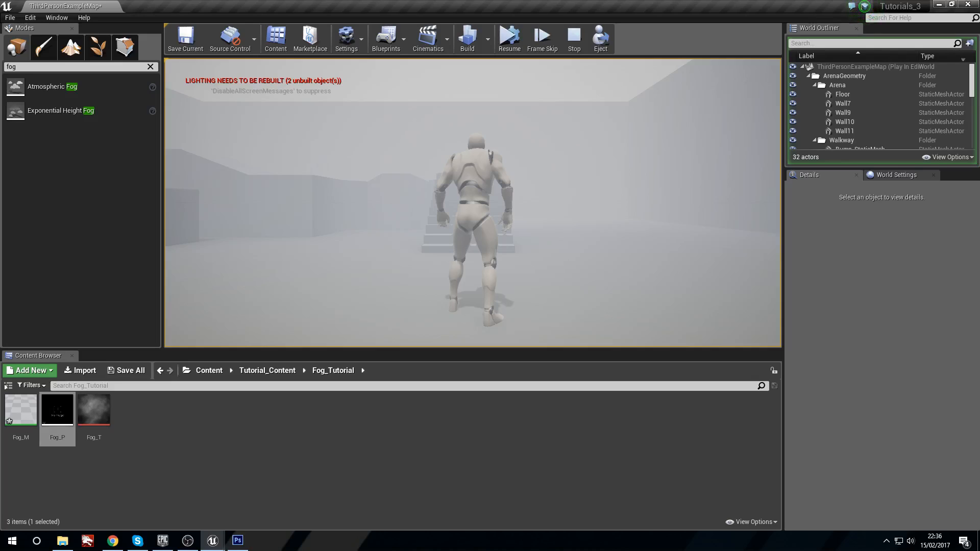
pyautogui.press('Escape')
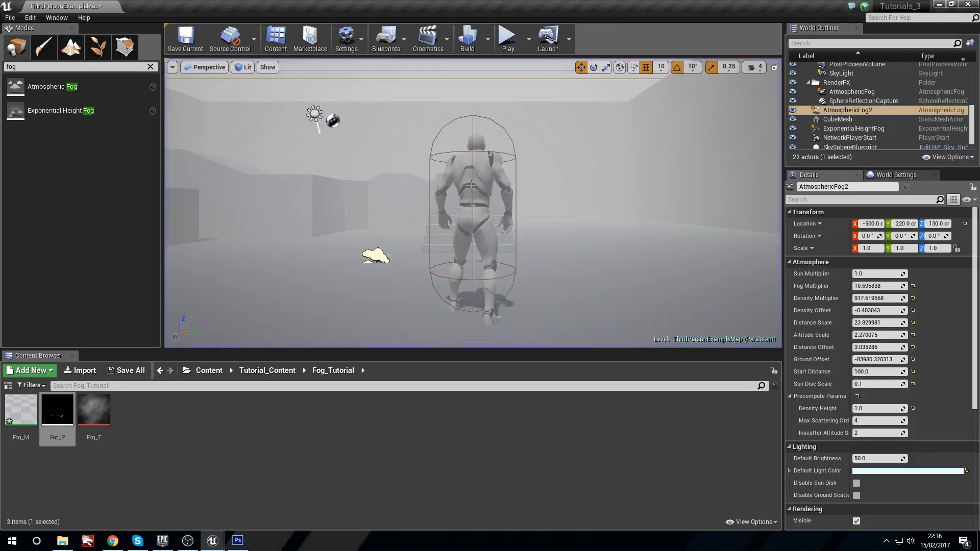
# Step: Run a play session, moving the character across the floor, stairs and raised platforms to examine the atmospheric fog, and stop it
pyautogui.moveTo(472, 203); pyautogui.dragTo(452, 223, button='right')
pyautogui.click(514, 45)
pyautogui.press('w')
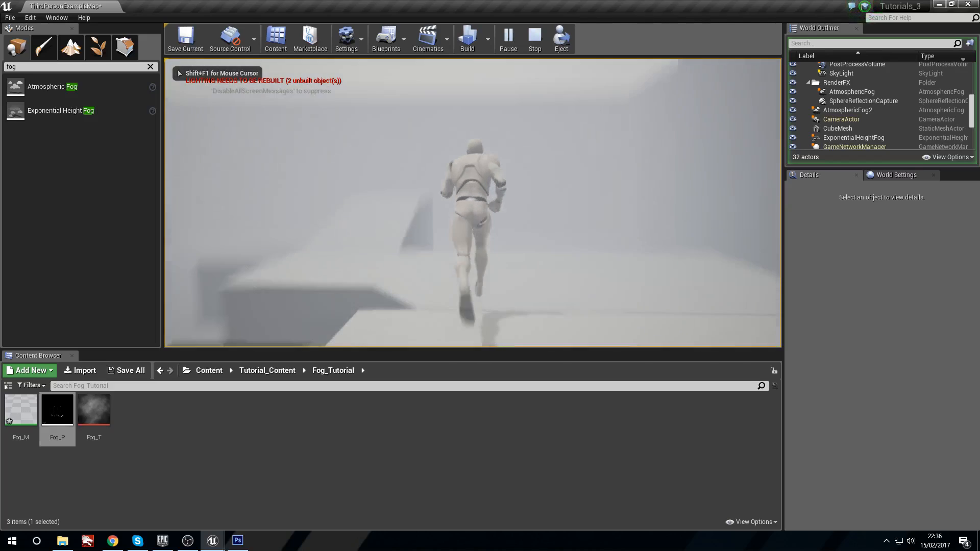
pyautogui.press('space')
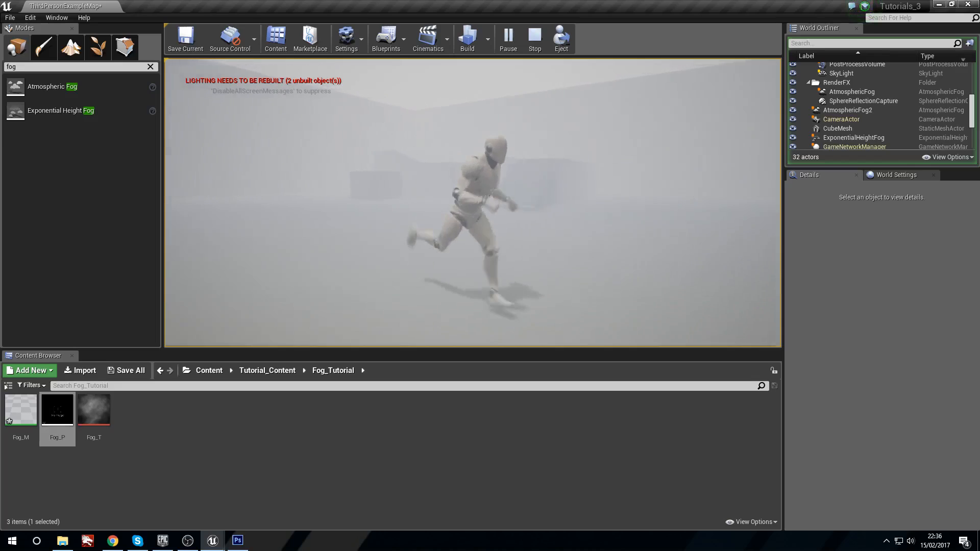
pyautogui.press('s')
pyautogui.press('w')
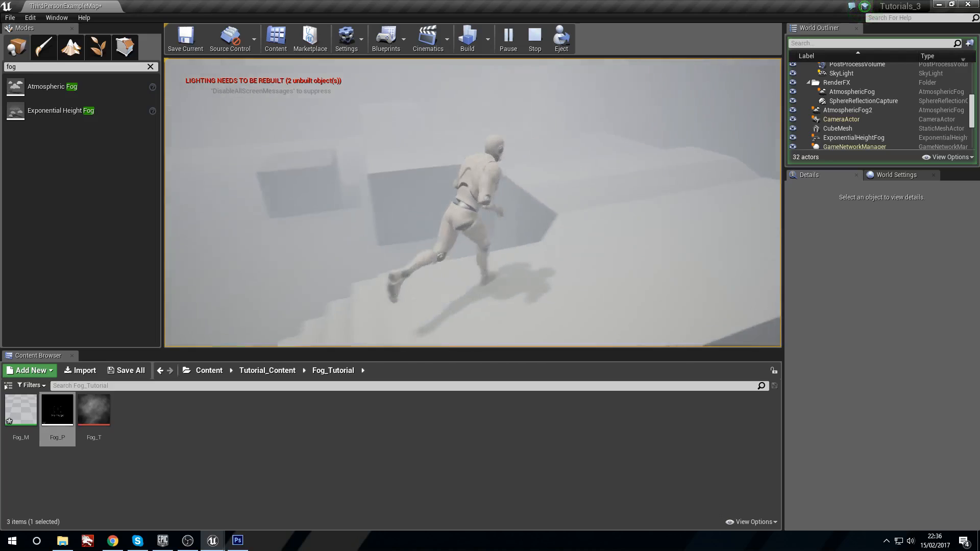
pyautogui.press('w')
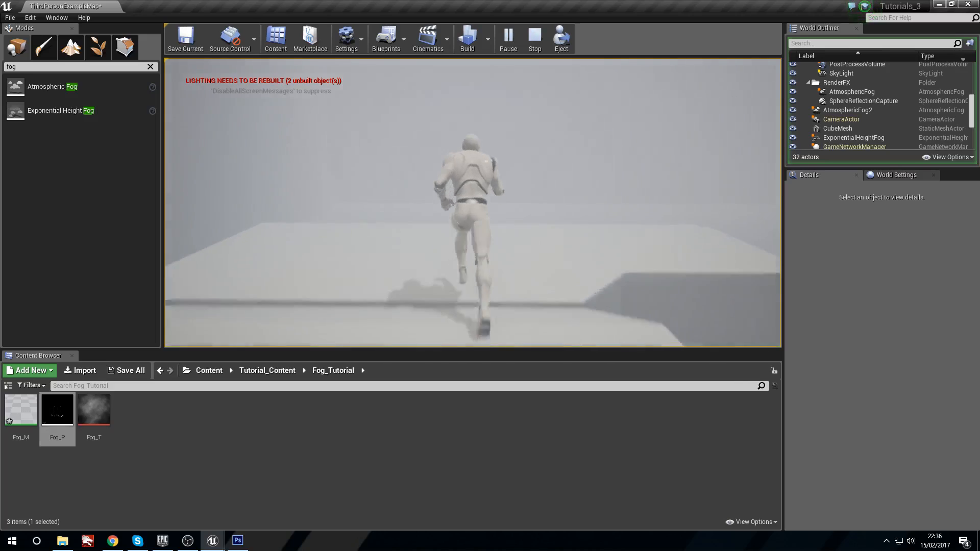
pyautogui.press('w')
pyautogui.press('space')
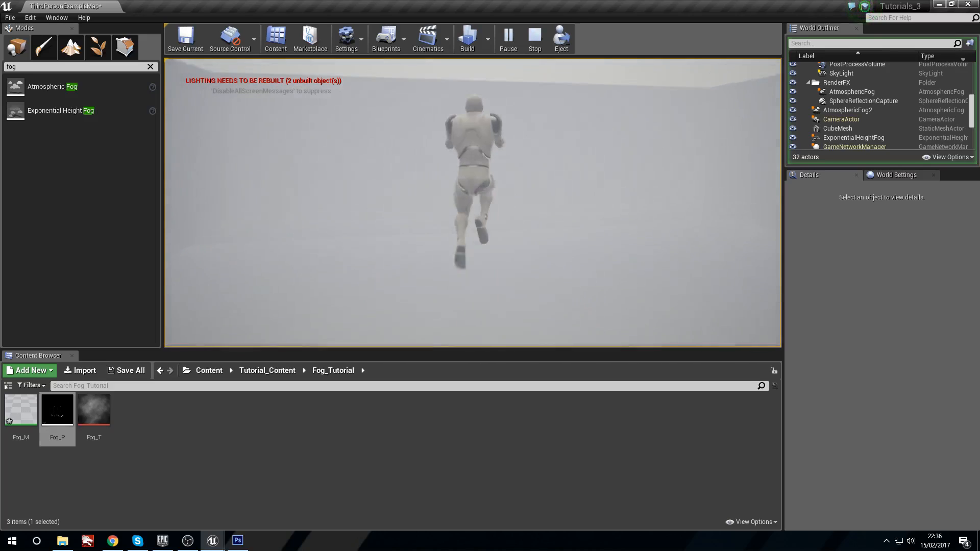
pyautogui.press('a')
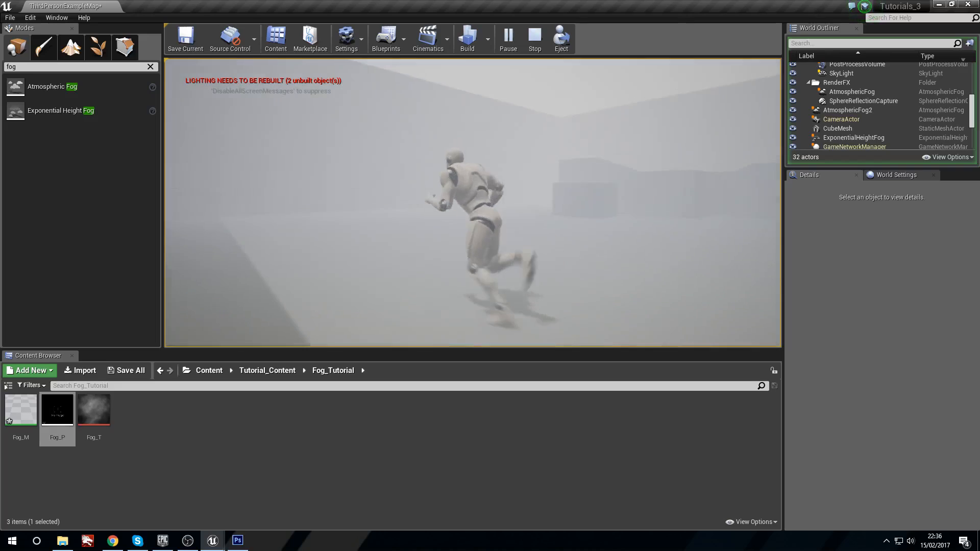
pyautogui.press('s')
pyautogui.press('w')
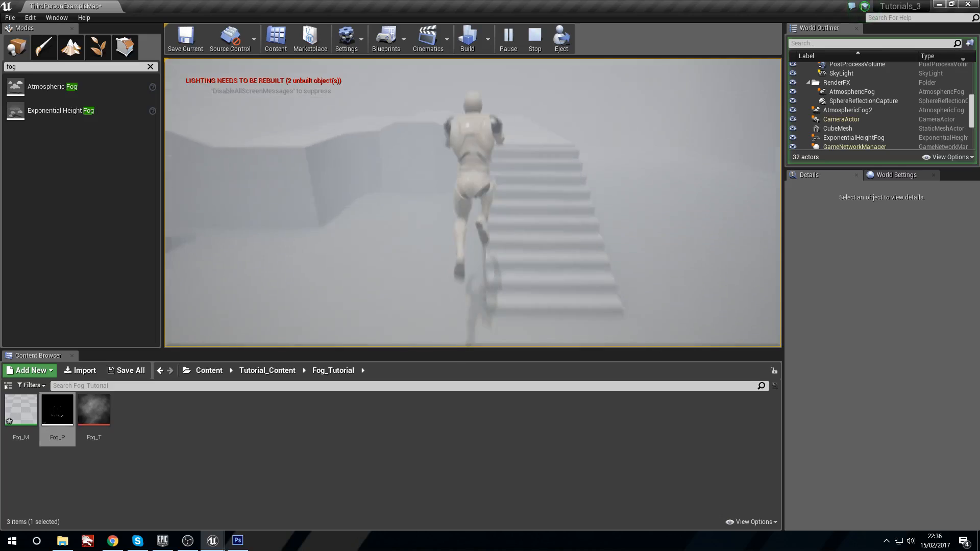
pyautogui.press('space')
pyautogui.press('w')
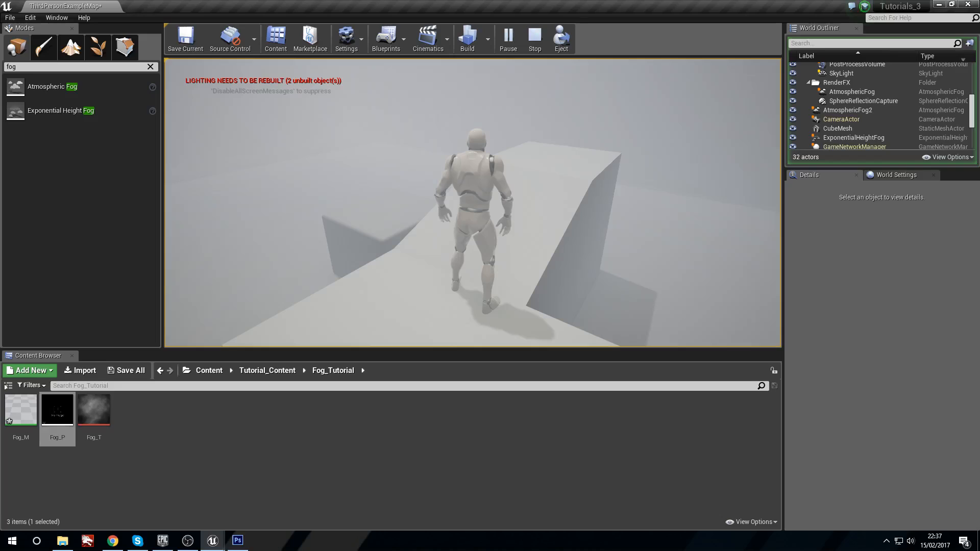
pyautogui.press('w')
pyautogui.press('s')
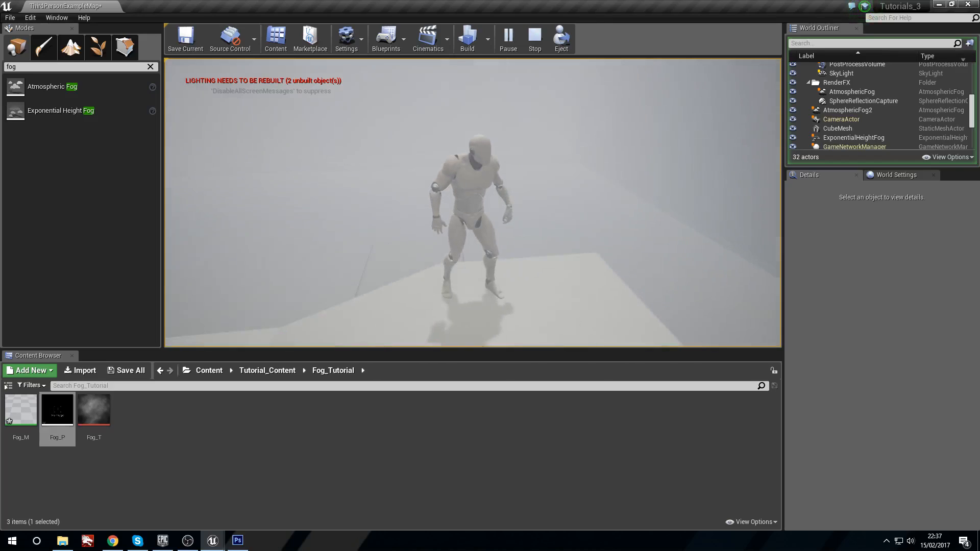
pyautogui.press('d')
pyautogui.press('w')
pyautogui.press('space')
pyautogui.press('space')
pyautogui.press('a')
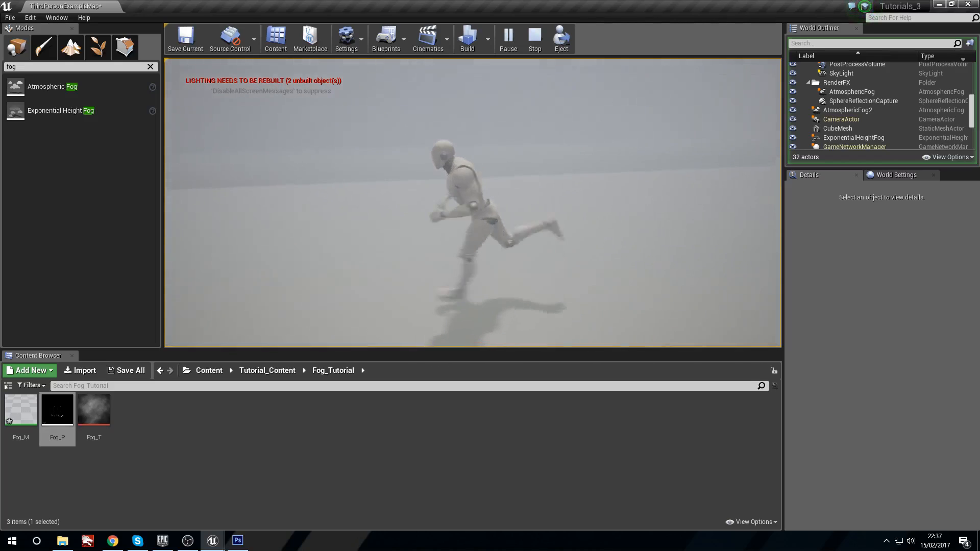
pyautogui.press('s')
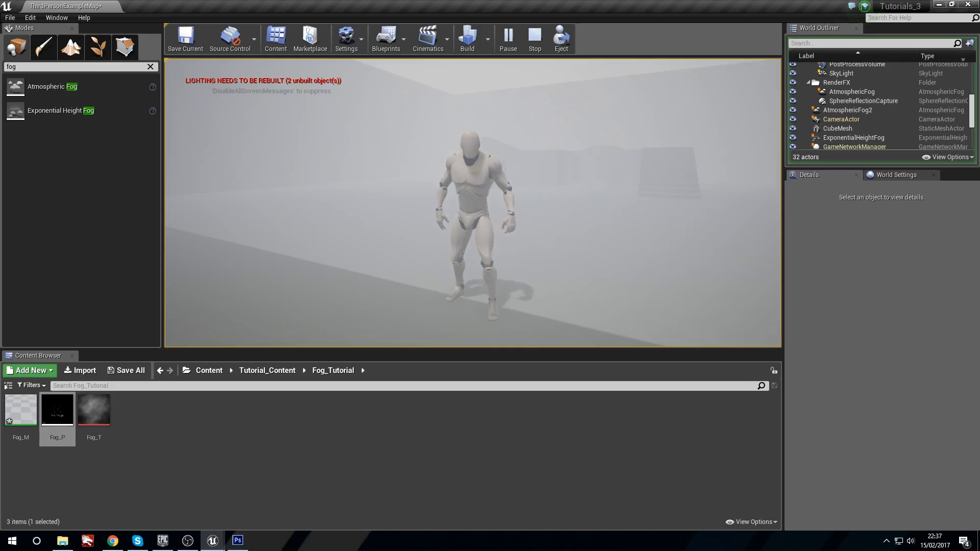
pyautogui.press('w')
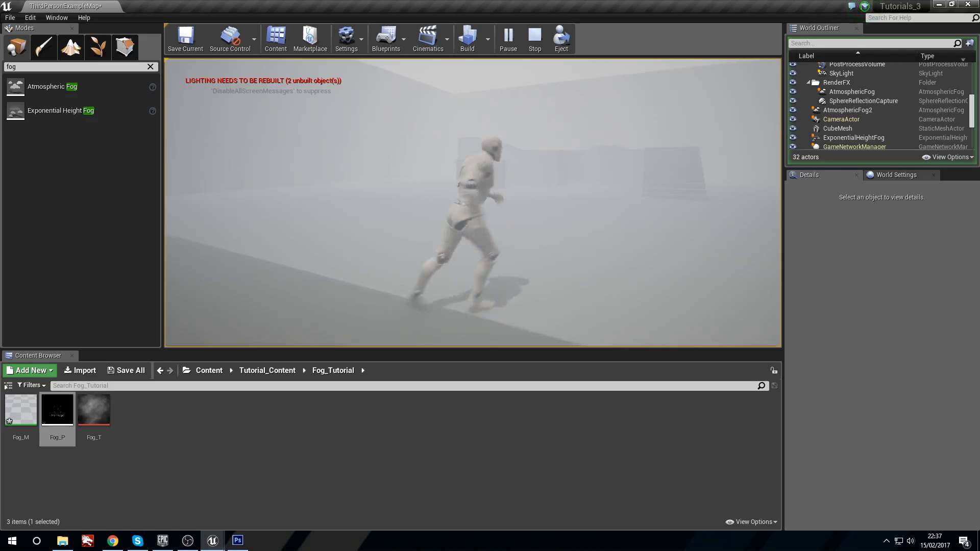
pyautogui.press('s')
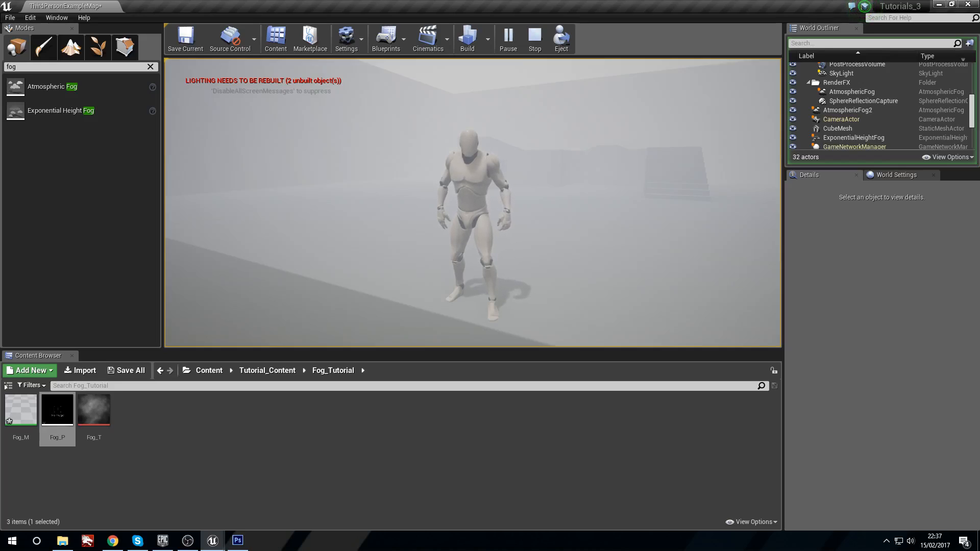
pyautogui.press('w')
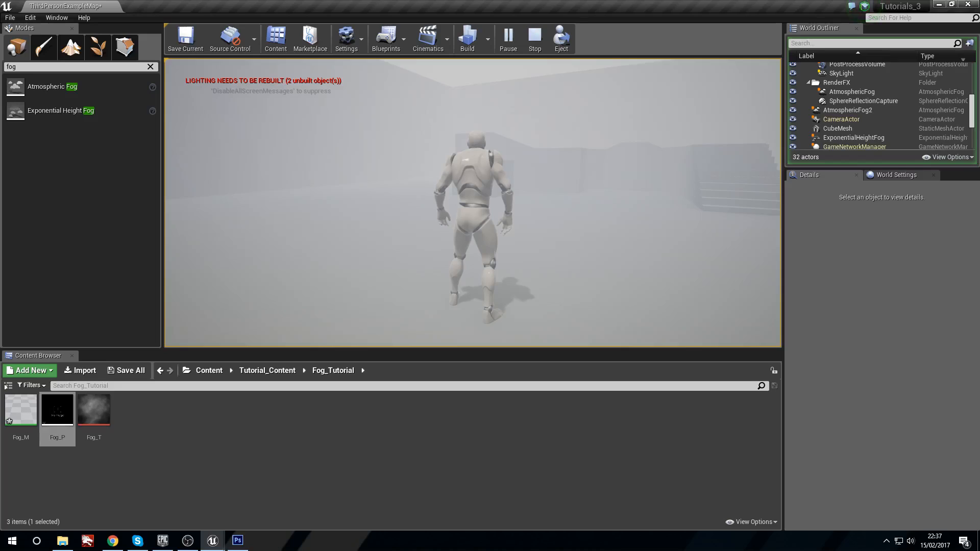
pyautogui.press('w')
pyautogui.press('s')
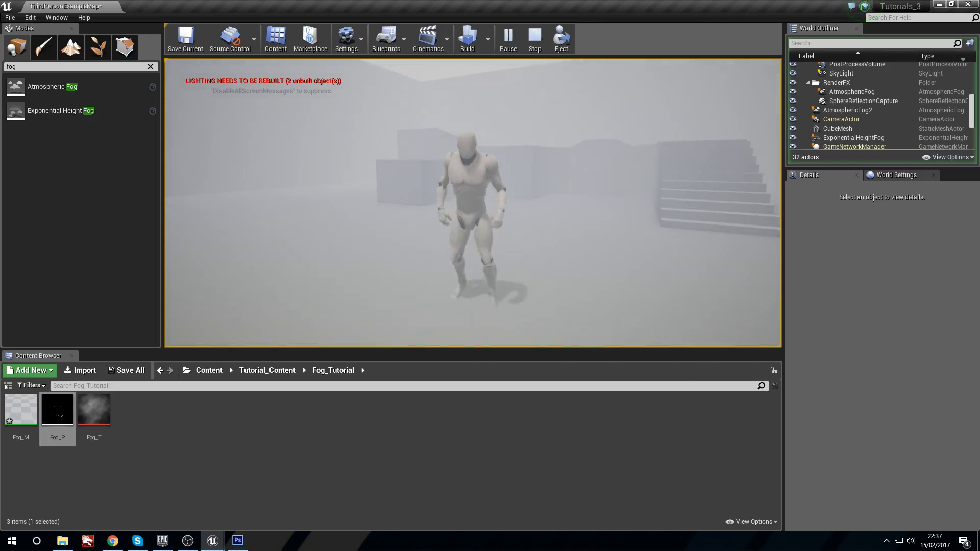
pyautogui.press('d')
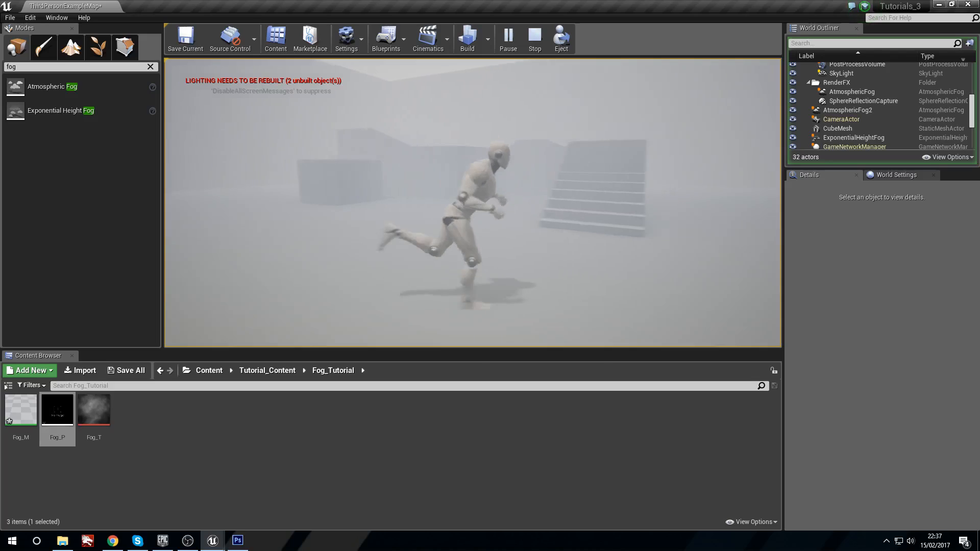
pyautogui.press('w')
pyautogui.press('s')
pyautogui.press('a')
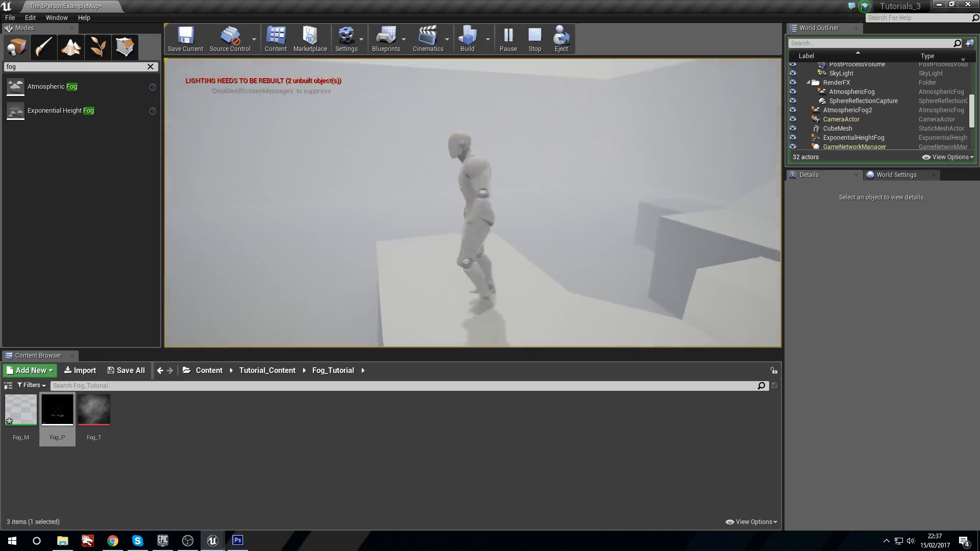
pyautogui.press('w')
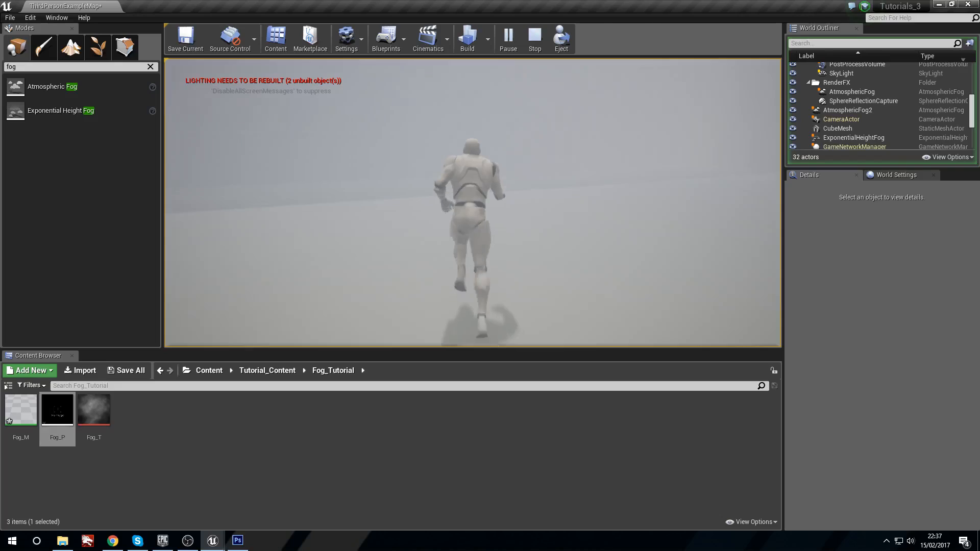
pyautogui.press('s')
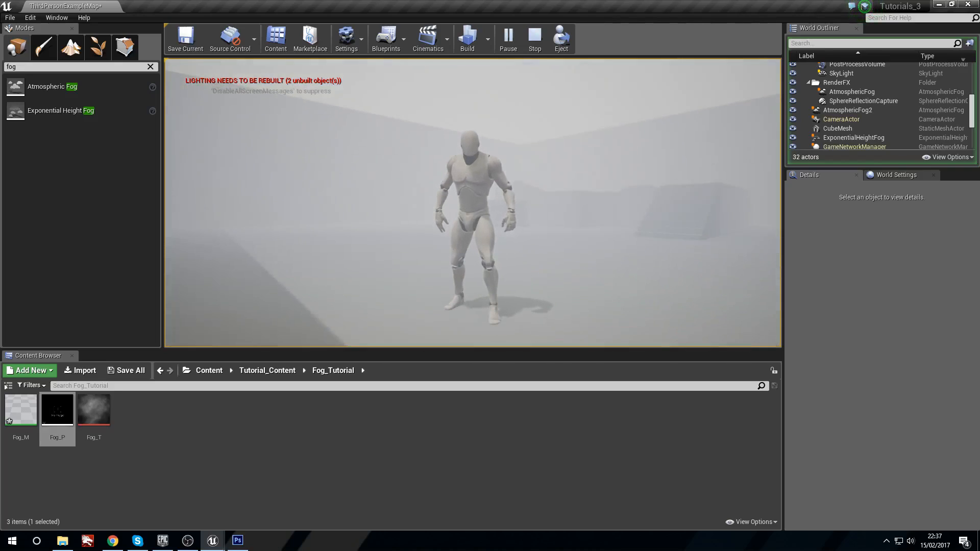
pyautogui.press('w')
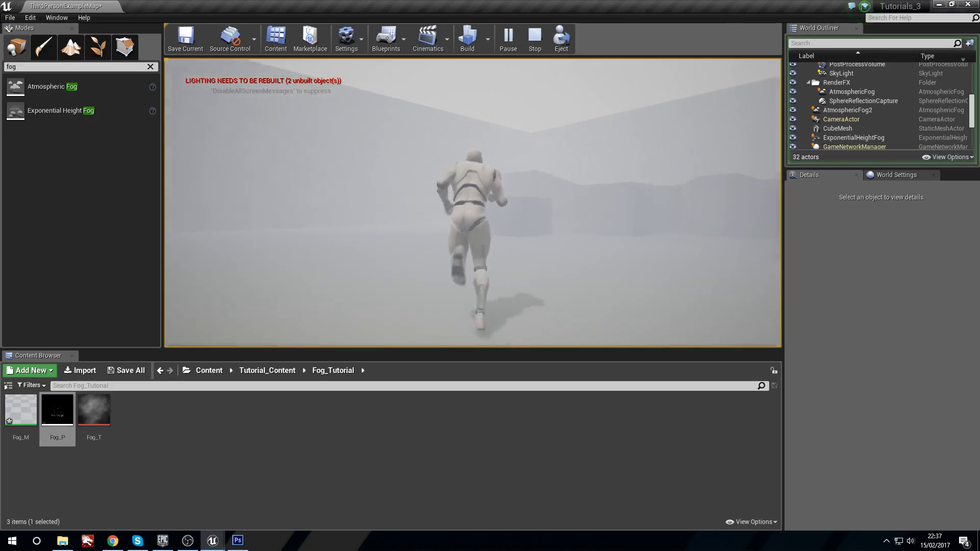
pyautogui.press('space')
pyautogui.press('space')
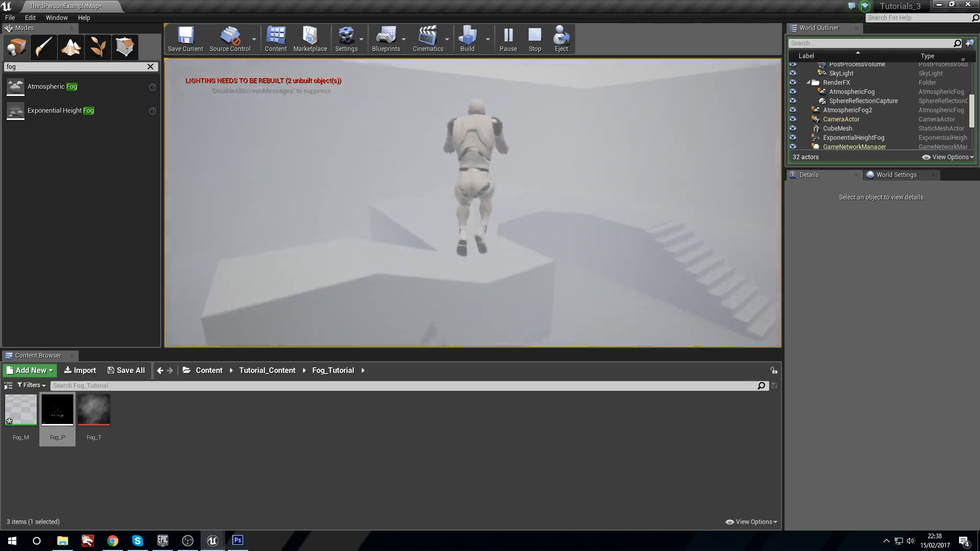
pyautogui.press('space')
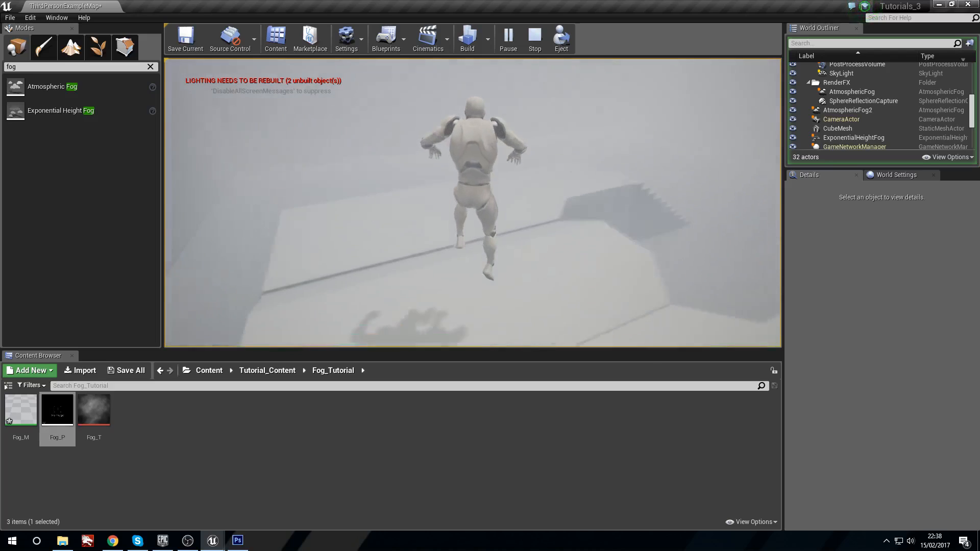
pyautogui.press('space')
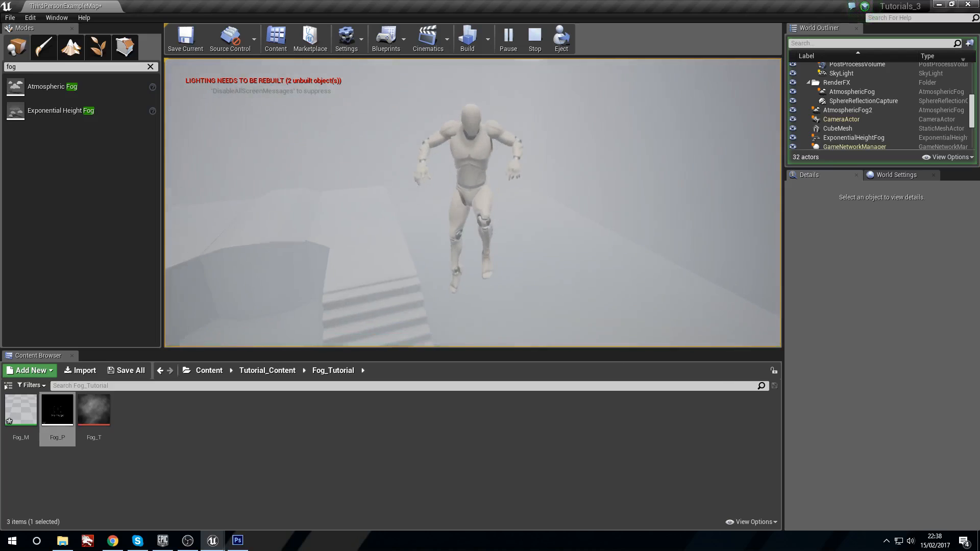
pyautogui.press('s')
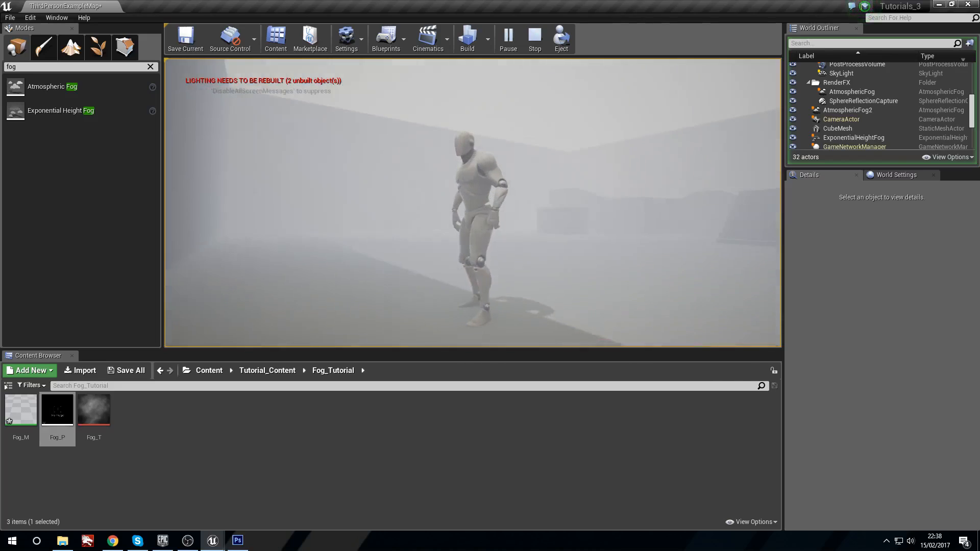
pyautogui.press('Escape')
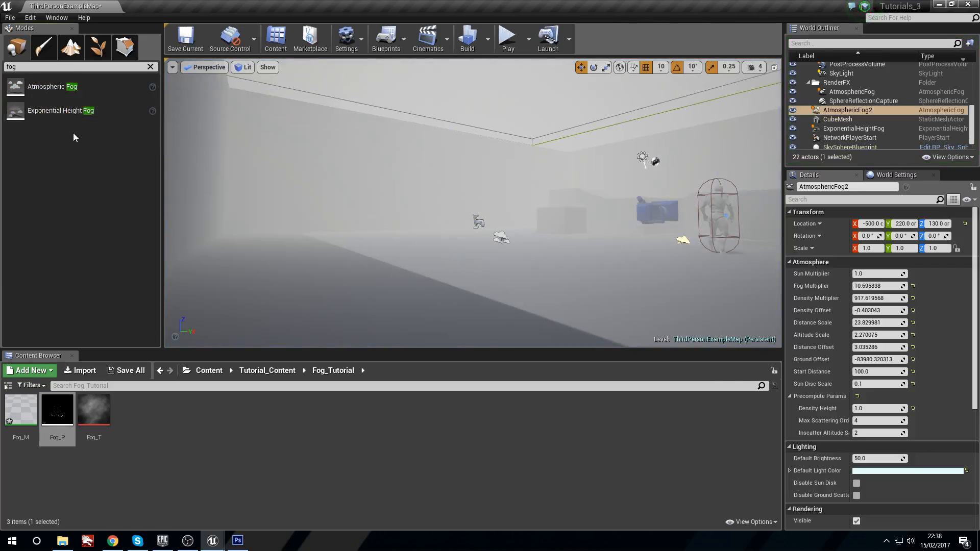
# Step: Select the original AtmosphericFog actor high above the level and examine its atmosphere settings
pyautogui.moveTo(357, 204); pyautogui.dragTo(382, 187, button='right')
pyautogui.press('w')
pyautogui.press('w')
pyautogui.press('d')
pyautogui.moveTo(514, 267); pyautogui.dragTo(520, 327, button='right')
pyautogui.press('w')
pyautogui.press('w')
pyautogui.press('w')
pyautogui.press('a')
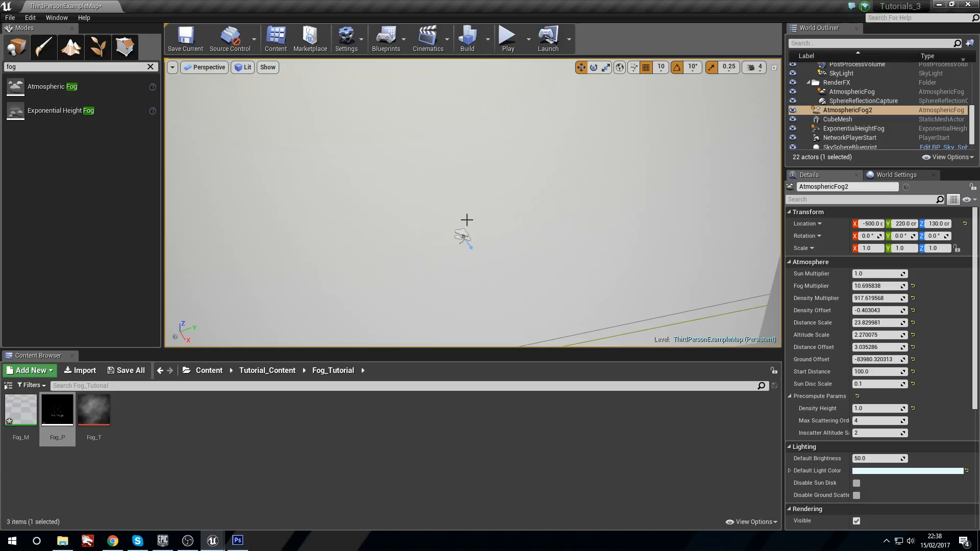
pyautogui.click(462, 230)
pyautogui.moveTo(501, 280); pyautogui.dragTo(572, 352, button='right')
pyautogui.press('a')
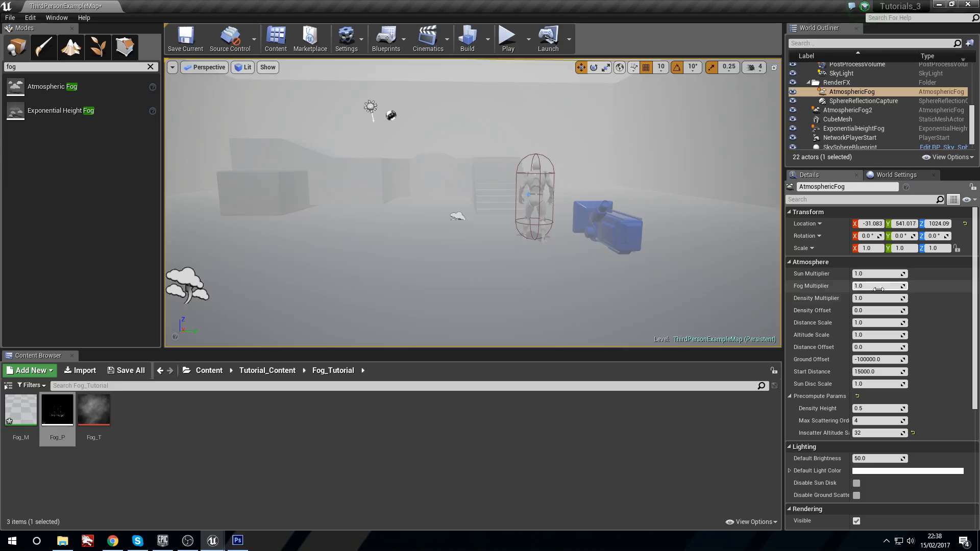
# Step: Place a Fog_P particle emitter on the level floor at X -540, Y -150, Z 130
pyautogui.moveTo(664, 286); pyautogui.dragTo(651, 268, button='right')
pyautogui.press('a')
pyautogui.moveTo(446, 225)
pyautogui.mouseDown(button='right')
pyautogui.moveTo(442, 241)
pyautogui.moveTo(441, 222)
pyautogui.mouseUp(button='right')
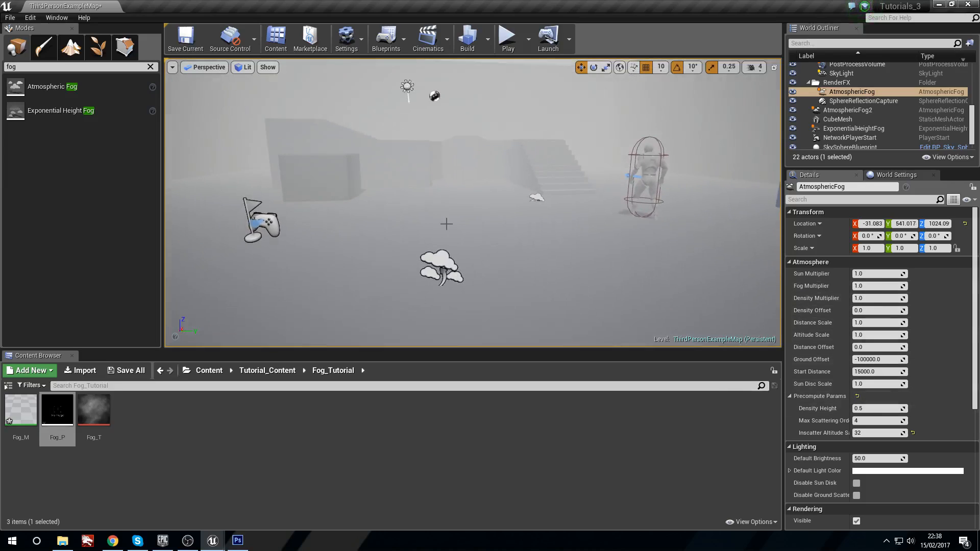
pyautogui.moveTo(472, 203); pyautogui.dragTo(622, 203, button='right')
pyautogui.moveTo(66, 406); pyautogui.dragTo(501, 262)
pyautogui.moveTo(502, 262); pyautogui.dragTo(470, 247, button='right')
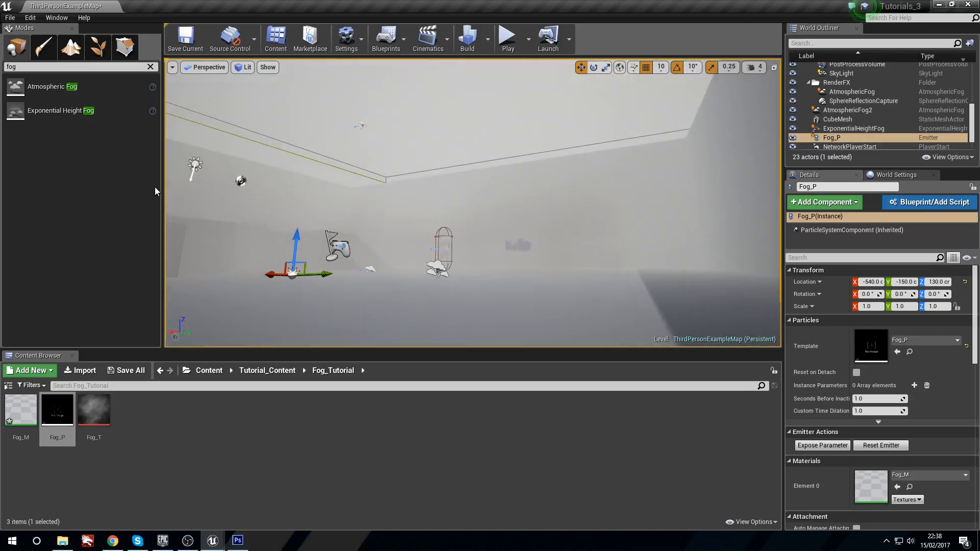
# Step: Examine the particle fog's rendering cost in the Shader Complexity view mode, and return the viewport to Lit
pyautogui.click(244, 67)
pyautogui.moveTo(298, 157)
pyautogui.click(377, 190)
pyautogui.moveTo(376, 192); pyautogui.dragTo(511, 222, button='right')
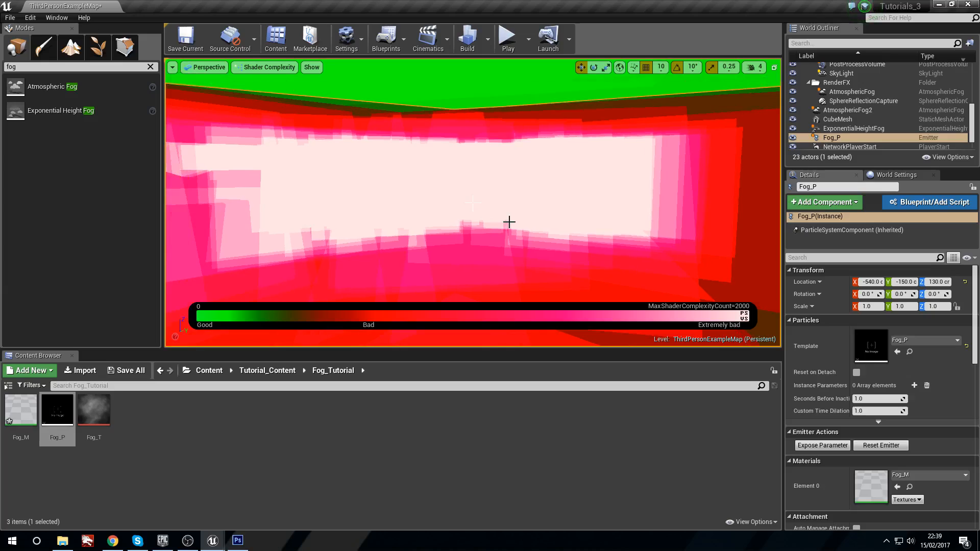
pyautogui.click(508, 222)
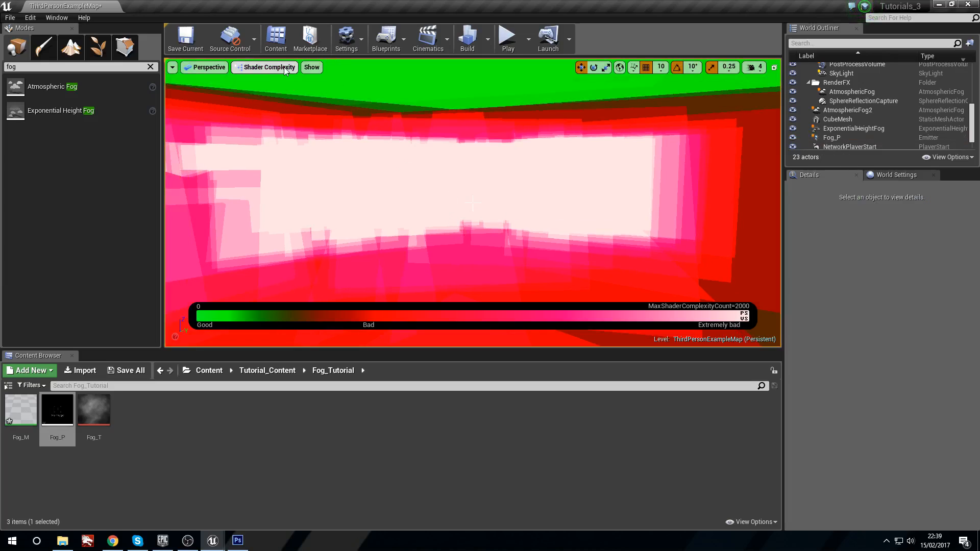
pyautogui.click(266, 67)
pyautogui.click(284, 85)
# Step: Delete the Fog_P emitter from the level
pyautogui.press('w')
pyautogui.moveTo(393, 338); pyautogui.dragTo(392, 306, button='right')
pyautogui.press('w')
pyautogui.press('a')
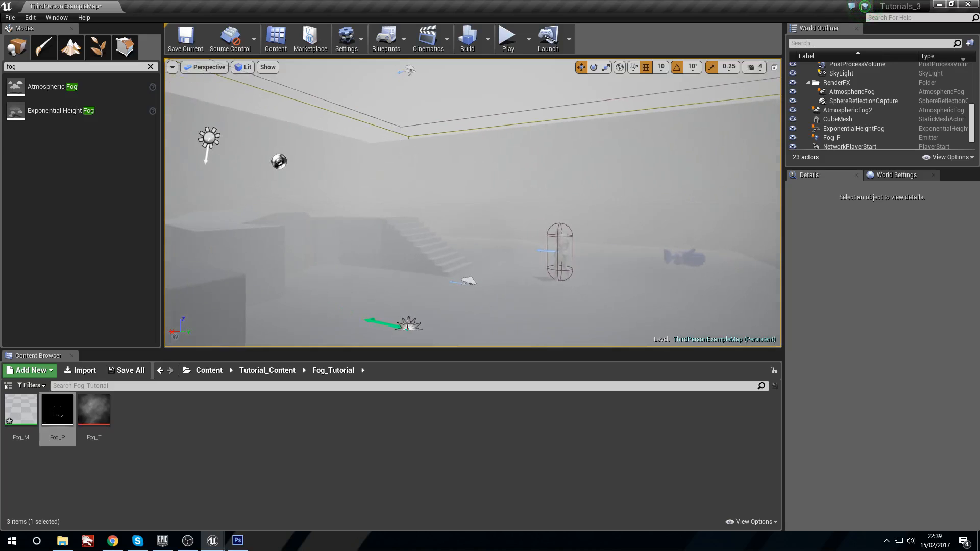
pyautogui.click(408, 323)
pyautogui.click(408, 324)
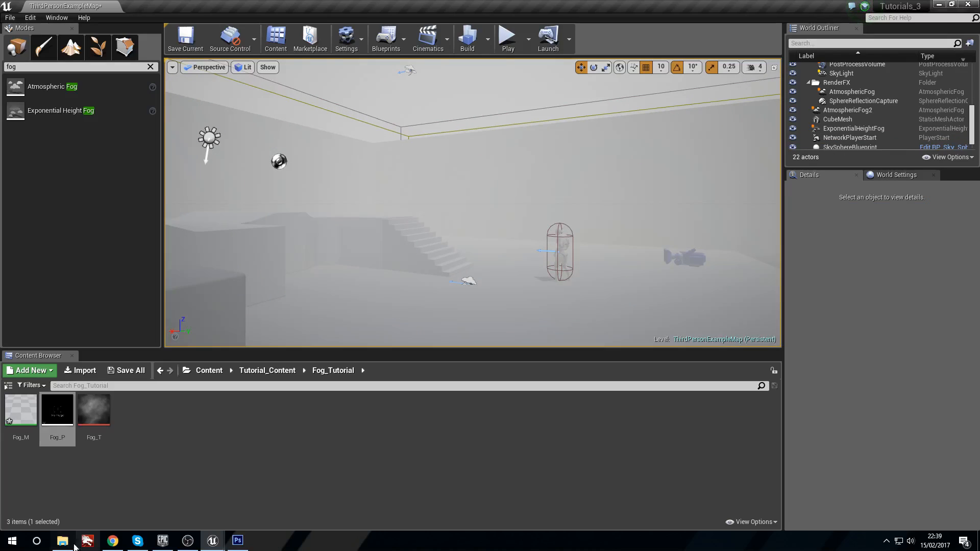
# Step: Open the Fog_P particle system for editing and show the settings of its emitter's Required module
pyautogui.doubleClick(58, 416)
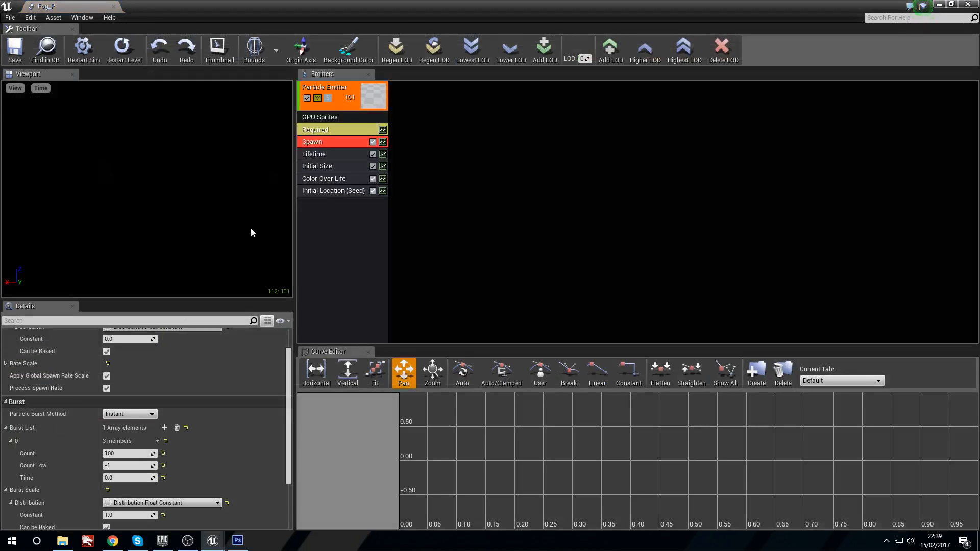
pyautogui.click(338, 130)
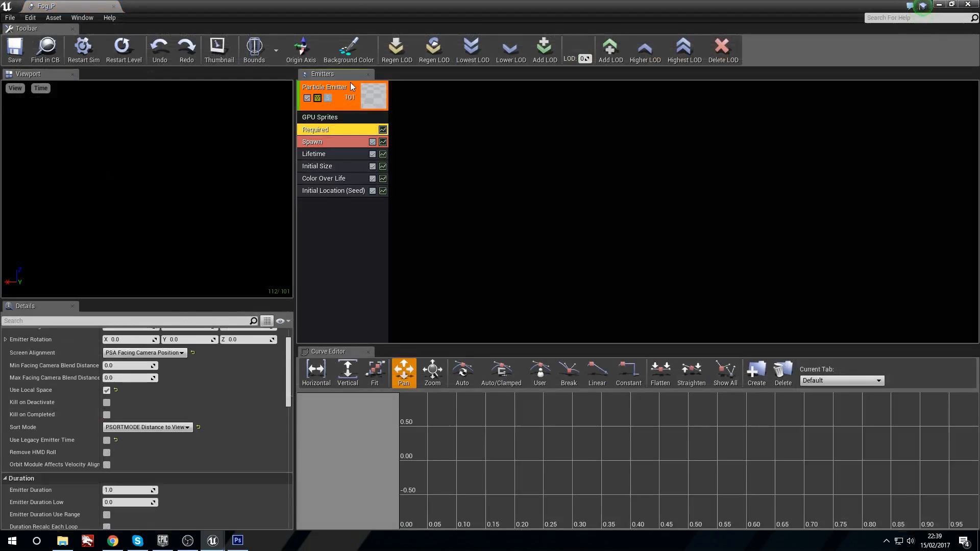
# Step: Review the settings of the emitter's Required, Spawn, Lifetime, Initial Size, Color Over Life and Initial Location (Seed) modules
pyautogui.scroll(3, 225, 403)
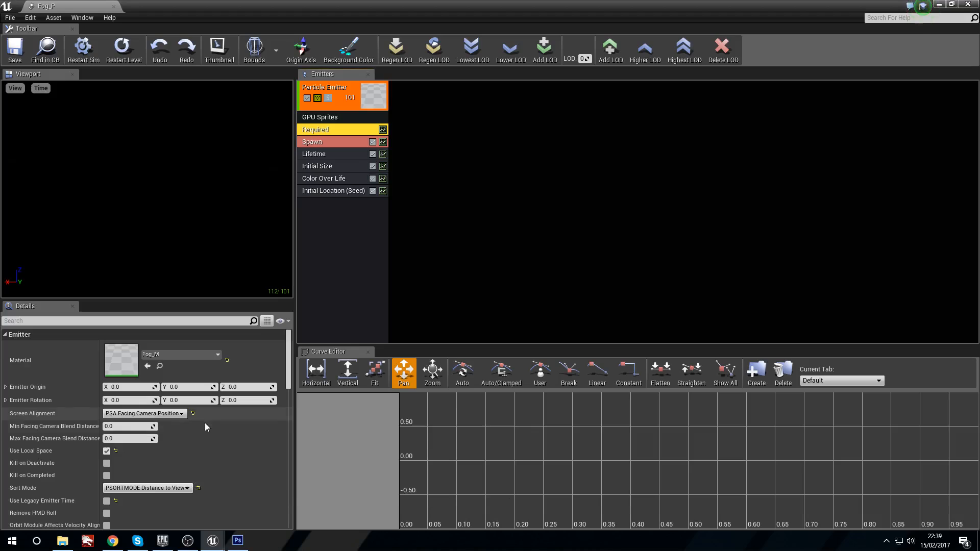
pyautogui.scroll(-5, 215, 438)
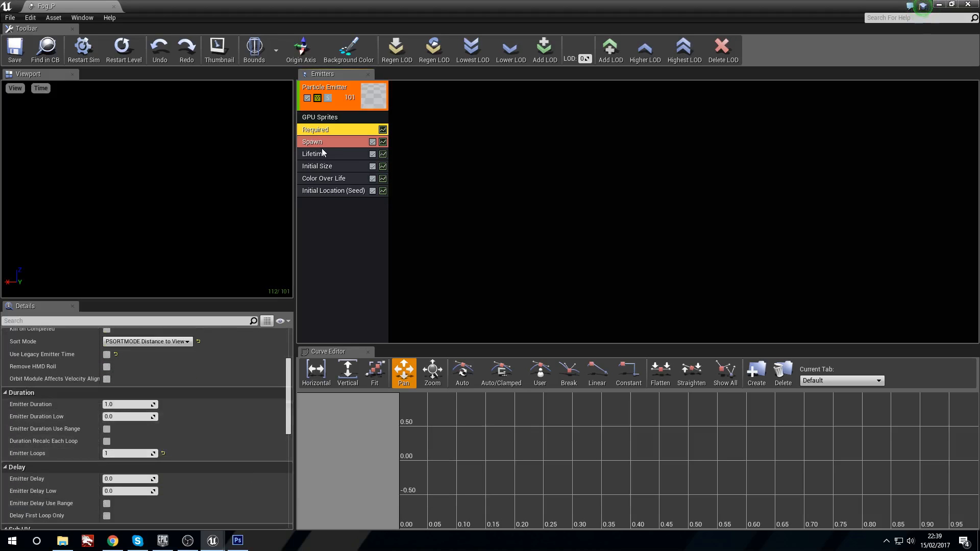
pyautogui.click(338, 142)
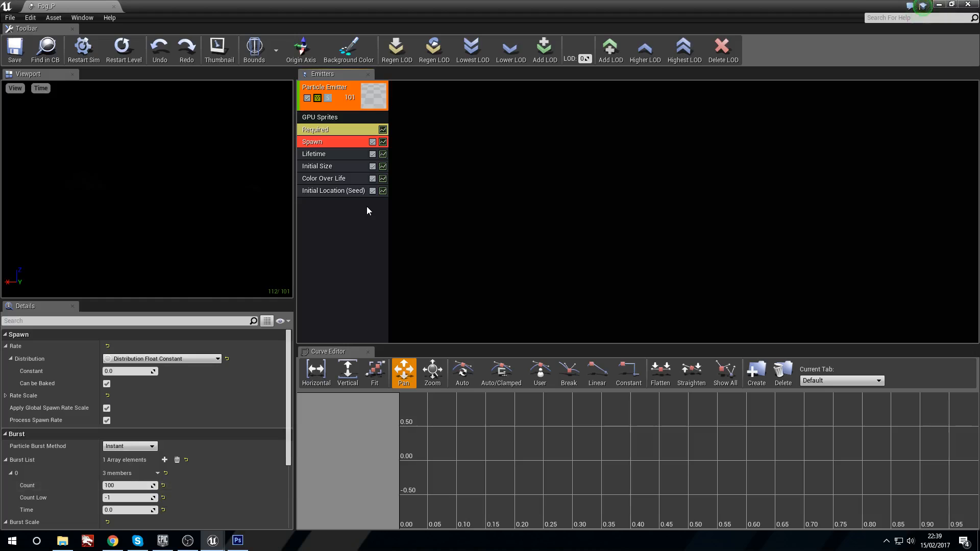
pyautogui.click(333, 154)
pyautogui.click(332, 167)
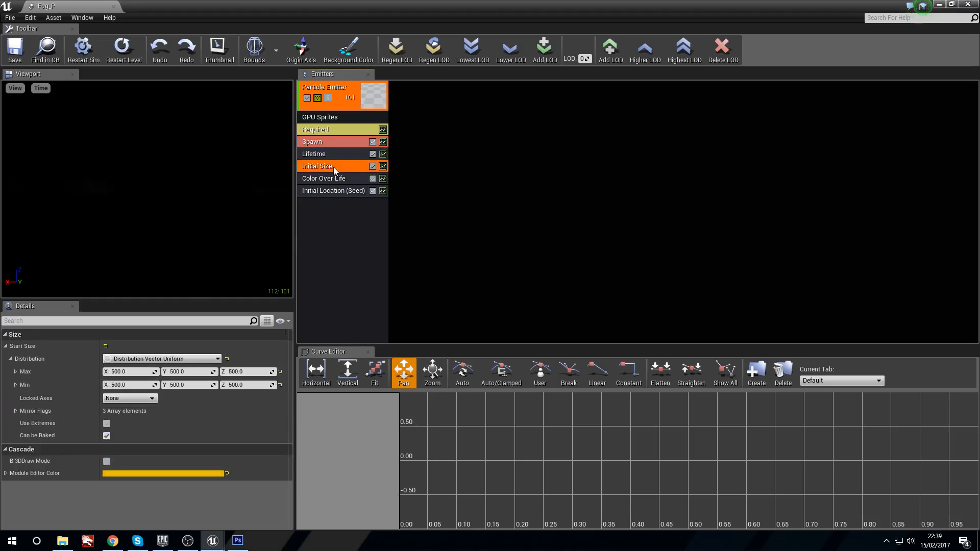
pyautogui.click(324, 179)
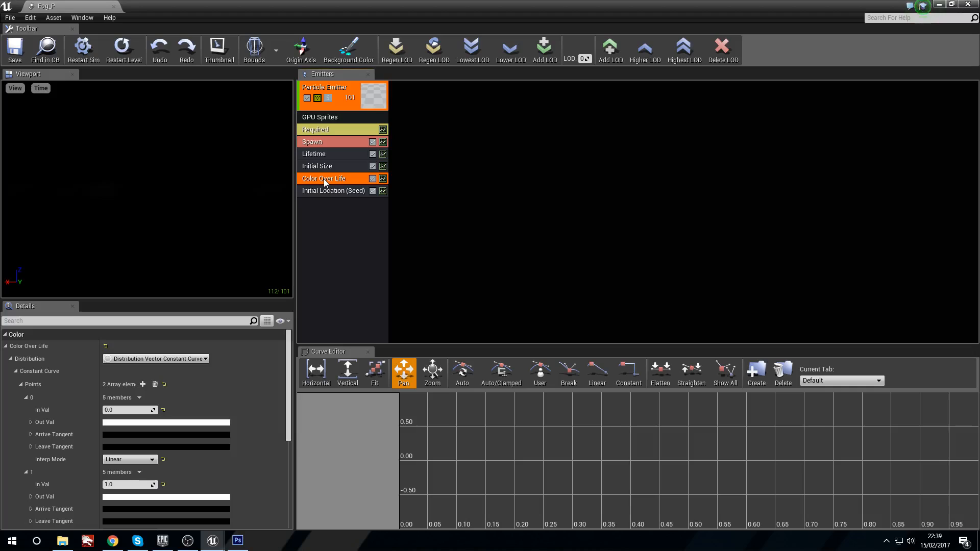
pyautogui.click(344, 190)
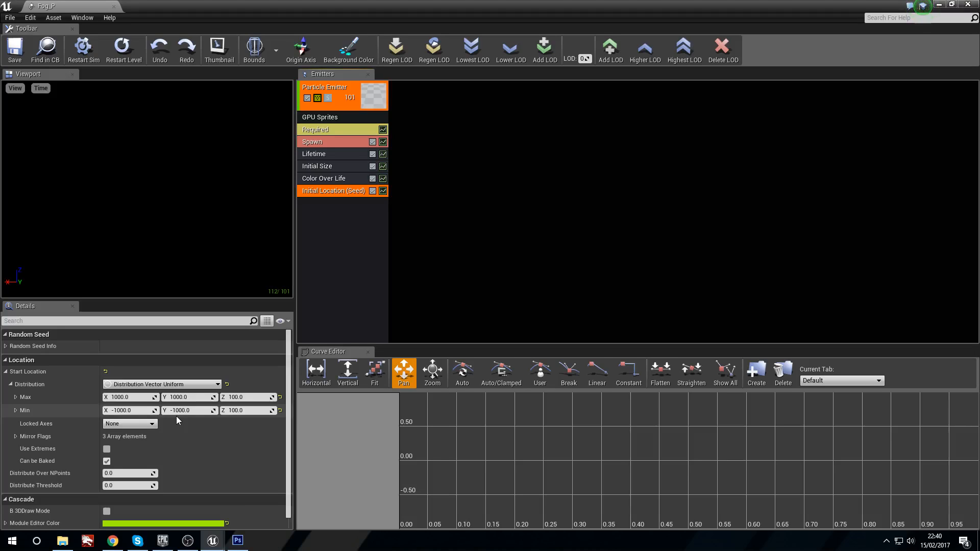
# Step: Show the particle emitter's own properties and close the Fog_P particle editor
pyautogui.moveTo(202, 87); pyautogui.dragTo(214, 89)
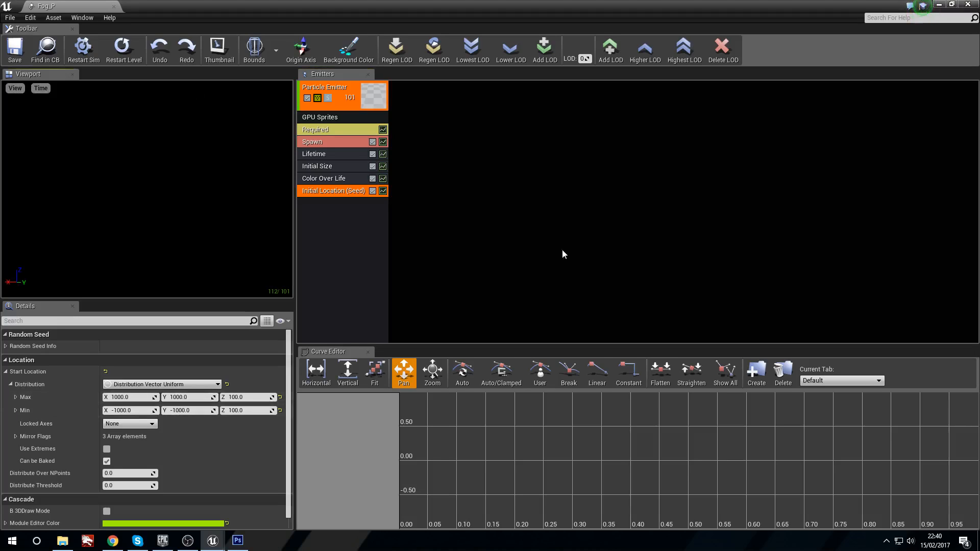
pyautogui.rightClick(353, 207)
pyautogui.click(326, 215)
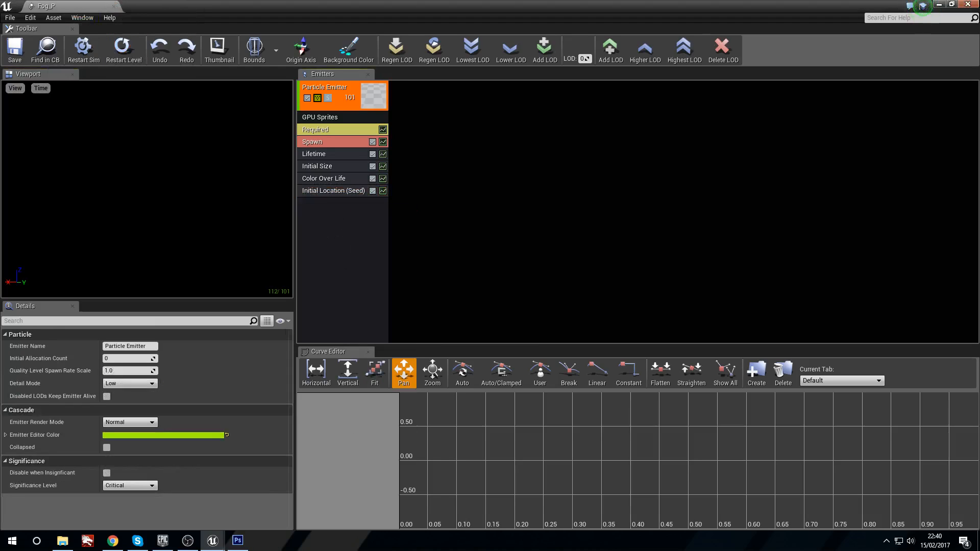
pyautogui.click(972, 4)
pyautogui.press('w')
pyautogui.moveTo(314, 297); pyautogui.dragTo(370, 217, button='right')
pyautogui.press('s')
pyautogui.press('w')
pyautogui.press('a')
pyautogui.press('s')
pyautogui.press('w')
pyautogui.press('s')
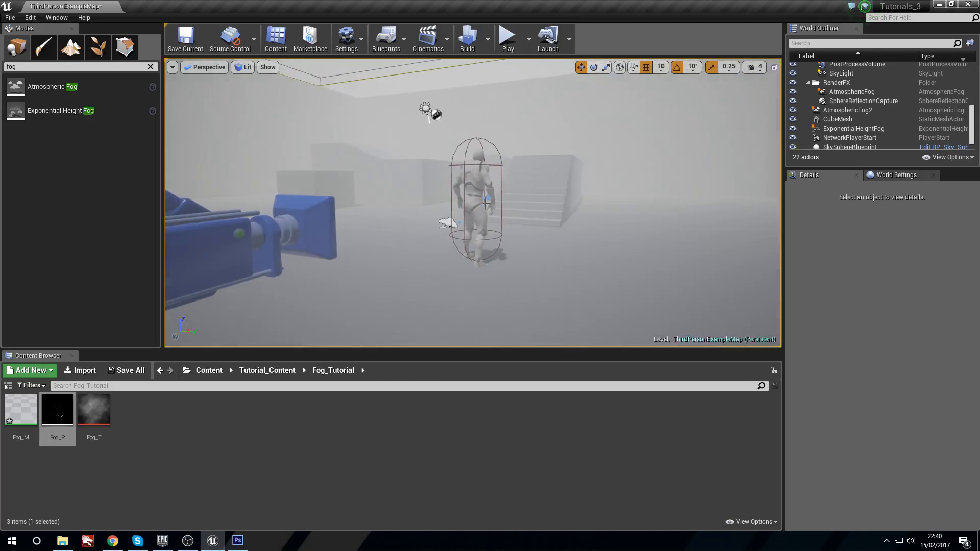
# Step: Open the Fog_M material for editing and examine its Rotator and Texture Sample nodes
pyautogui.doubleClick(31, 410)
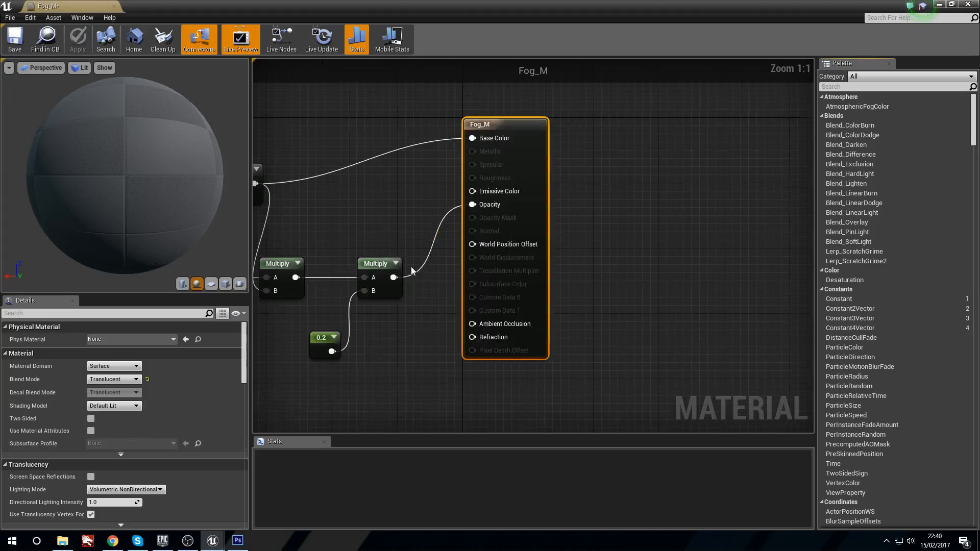
pyautogui.scroll(-1, 674, 257)
pyautogui.click(334, 153)
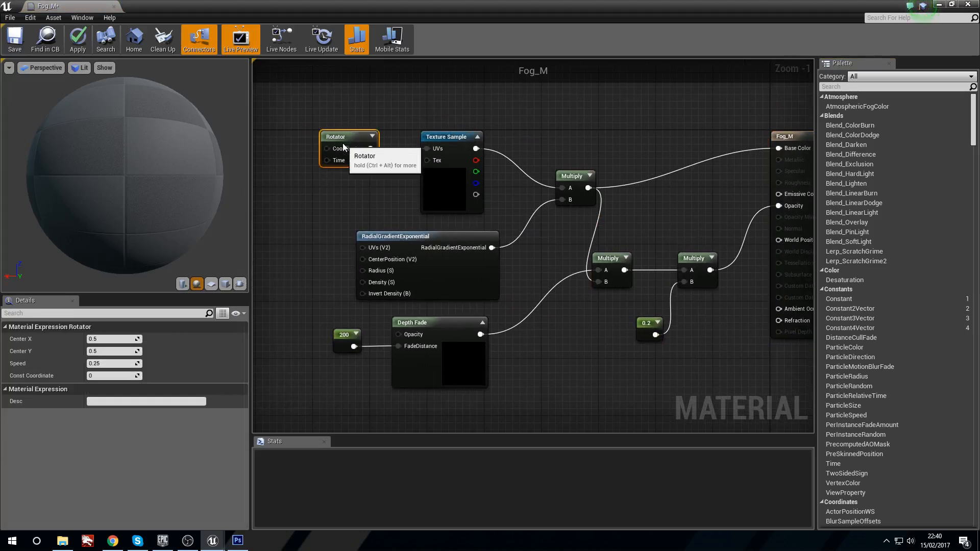
pyautogui.click(424, 185)
pyautogui.moveTo(384, 218); pyautogui.dragTo(363, 214, button='right')
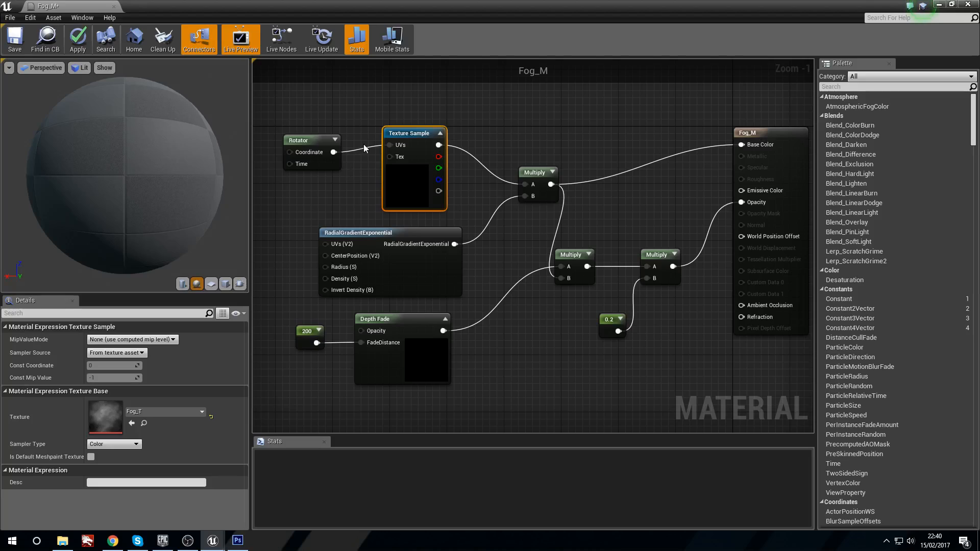
pyautogui.moveTo(467, 208); pyautogui.dragTo(469, 230)
pyautogui.click(371, 105)
pyautogui.moveTo(372, 105); pyautogui.dragTo(462, 205)
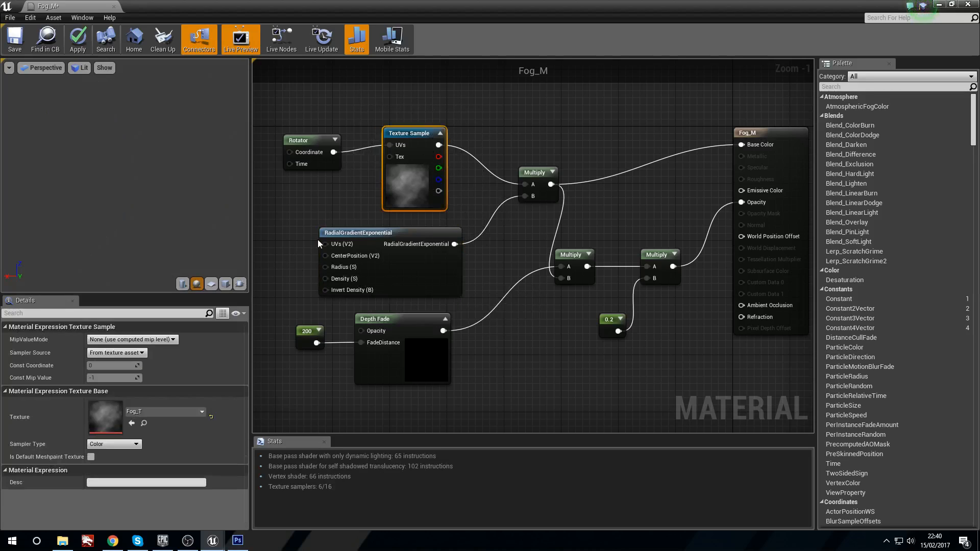
# Step: Examine the RadialGradientExponential node and the 200 constant that feeds the Depth Fade node's fade distance
pyautogui.click(400, 243)
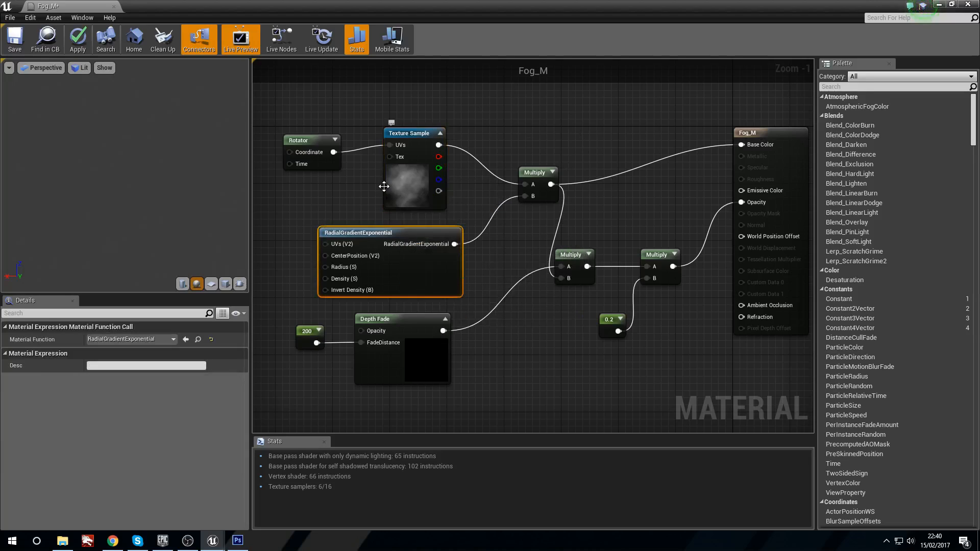
pyautogui.click(306, 331)
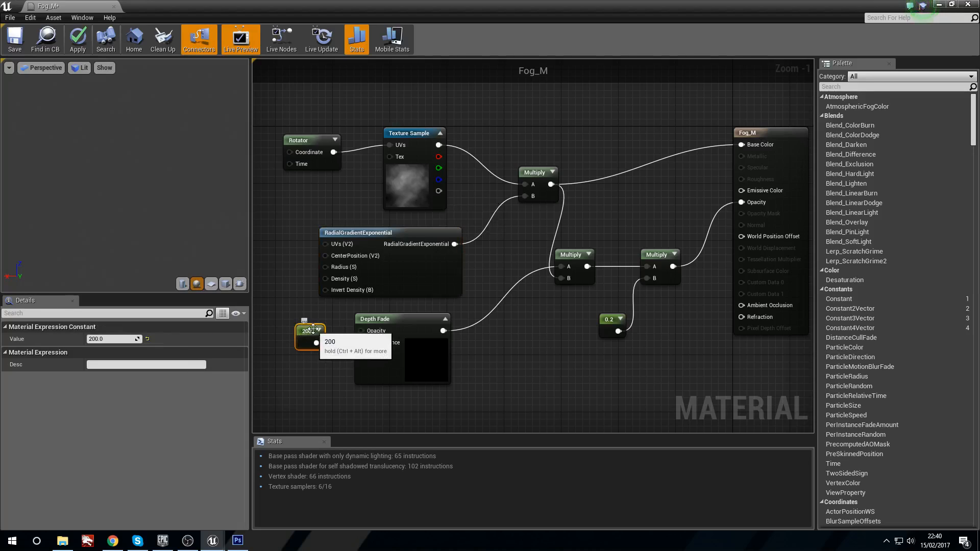
pyautogui.moveTo(306, 332); pyautogui.dragTo(428, 379)
pyautogui.click(345, 338)
pyautogui.click(325, 325)
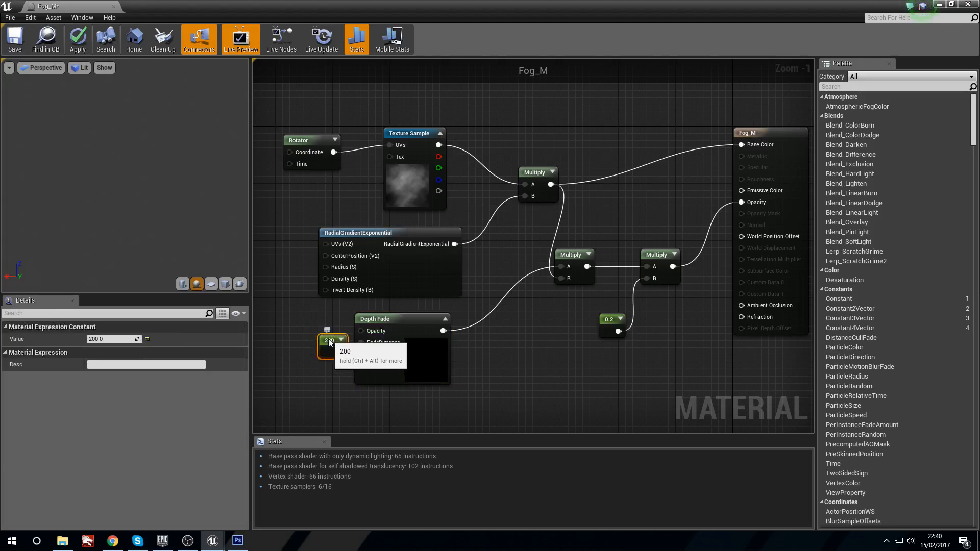
# Step: Examine the Multiply nodes and 0.2 constant that drive the material's opacity, and close Fog_M without applying changes
pyautogui.moveTo(516, 229); pyautogui.dragTo(407, 238, button='right')
pyautogui.moveTo(472, 251); pyautogui.dragTo(560, 338)
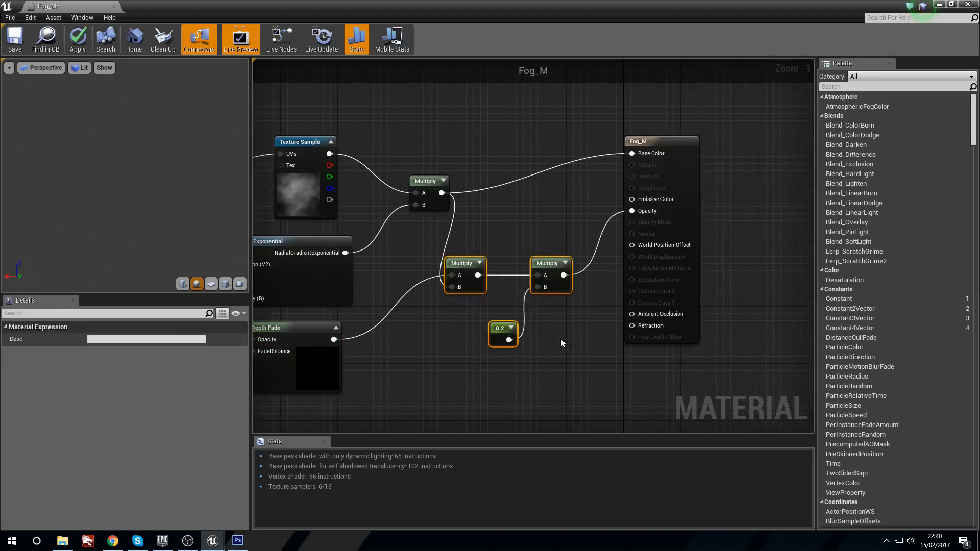
pyautogui.moveTo(560, 338); pyautogui.dragTo(519, 352, button='right')
pyautogui.click(526, 275)
pyautogui.moveTo(521, 238); pyautogui.dragTo(641, 251, button='right')
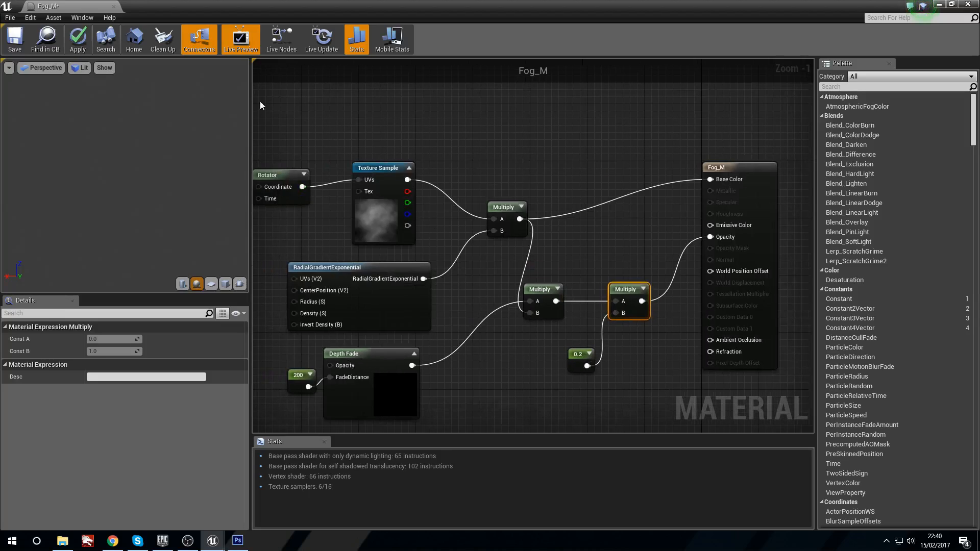
pyautogui.click(970, 5)
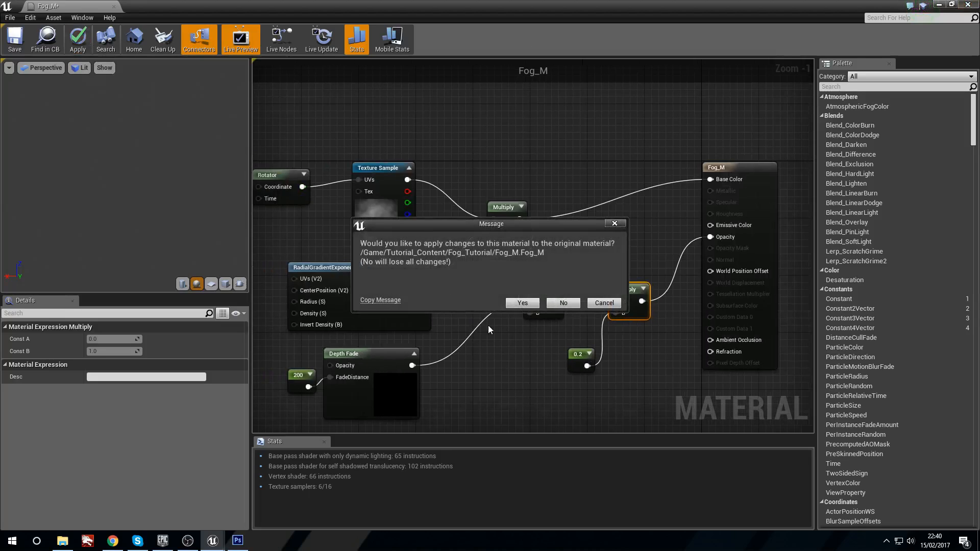
pyautogui.click(564, 303)
pyautogui.moveTo(474, 232)
pyautogui.mouseDown(button='right')
pyautogui.moveTo(388, 231)
pyautogui.moveTo(475, 231)
pyautogui.mouseUp(button='right')
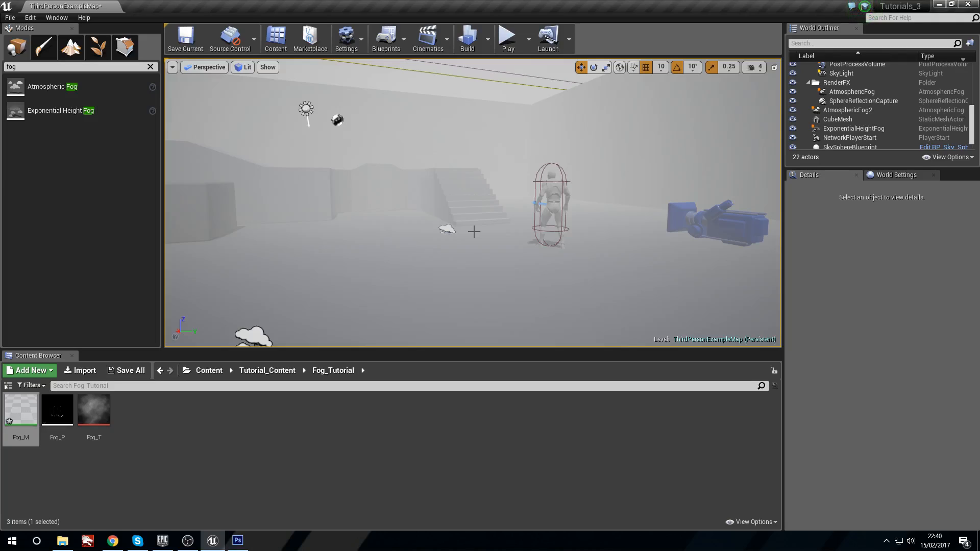
pyautogui.press('a')
pyautogui.moveTo(369, 225)
pyautogui.mouseDown(button='right')
pyautogui.moveTo(378, 224)
pyautogui.moveTo(354, 220)
pyautogui.moveTo(369, 224)
pyautogui.mouseUp(button='right')
pyautogui.press('s')
pyautogui.press('a')
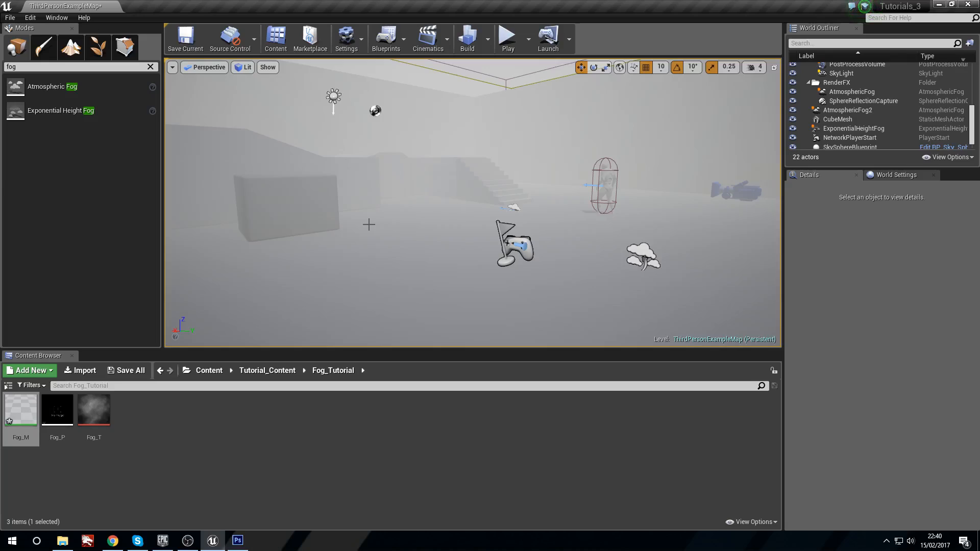